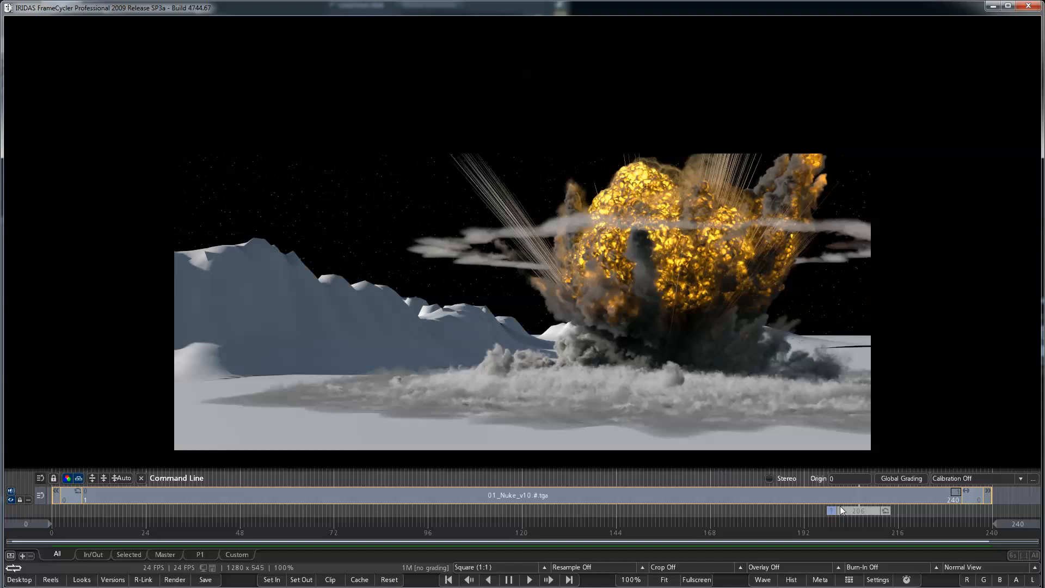
- Scrub through the rendered 01_Nuke_v10 sequence to review the ground flash, explosion and dust shockwave, finishing by toggling playback
left_click_drag(866, 512, 763, 541)
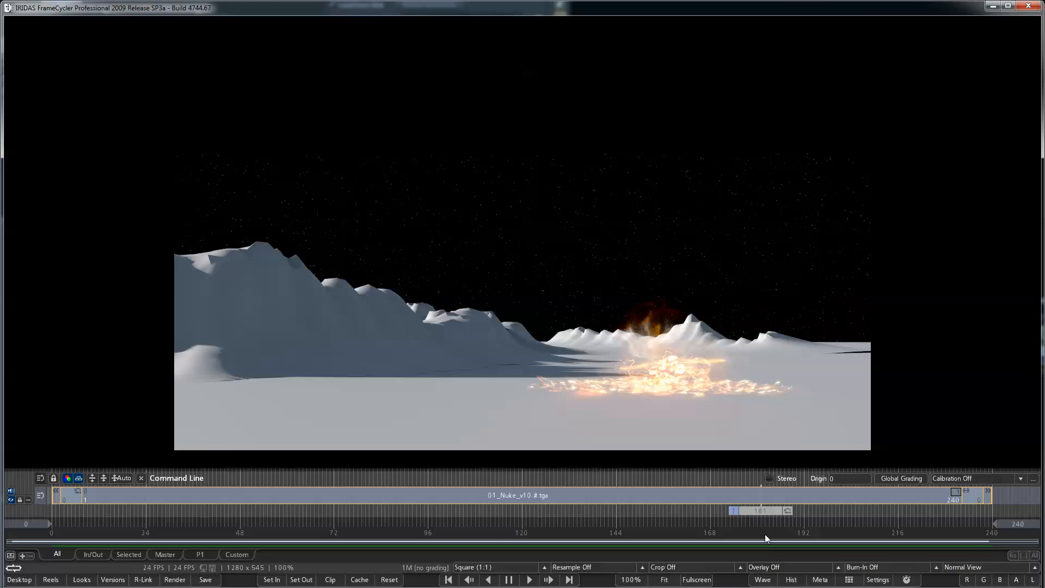
left_click_drag(766, 534, 890, 524)
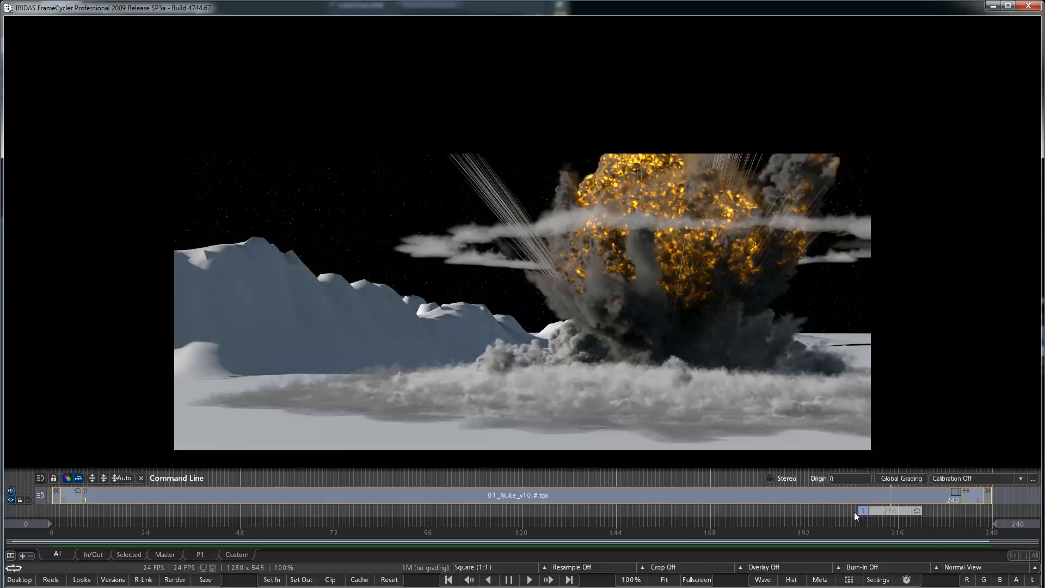
left_click_drag(883, 515, 919, 527)
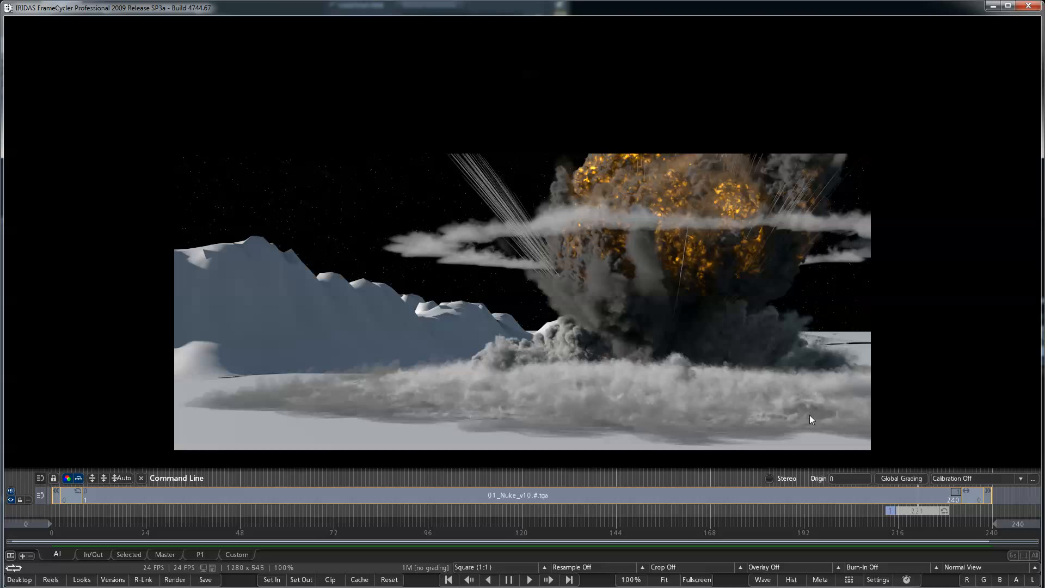
left_click_drag(915, 518, 860, 520)
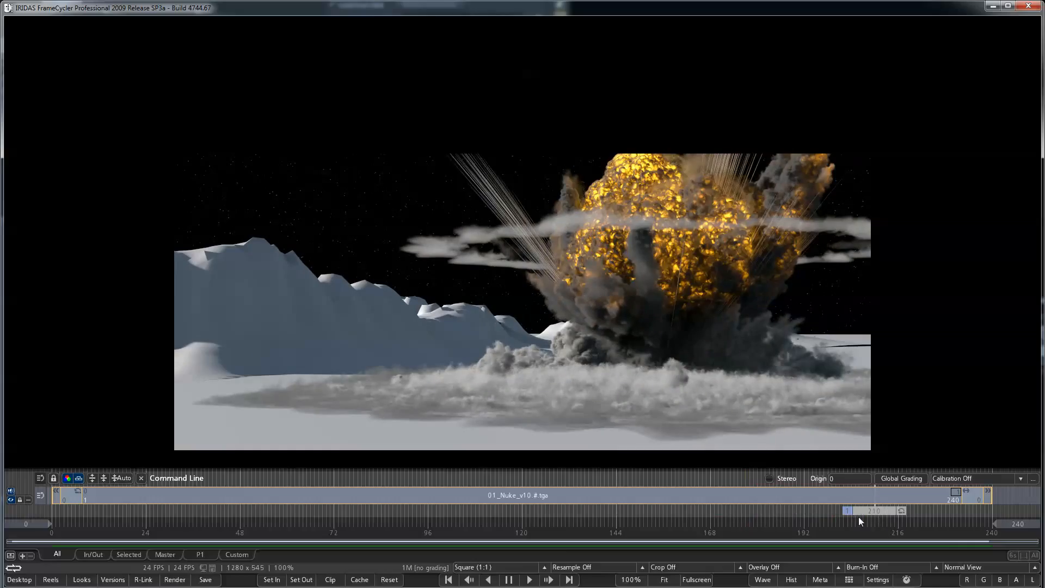
left_click(509, 580)
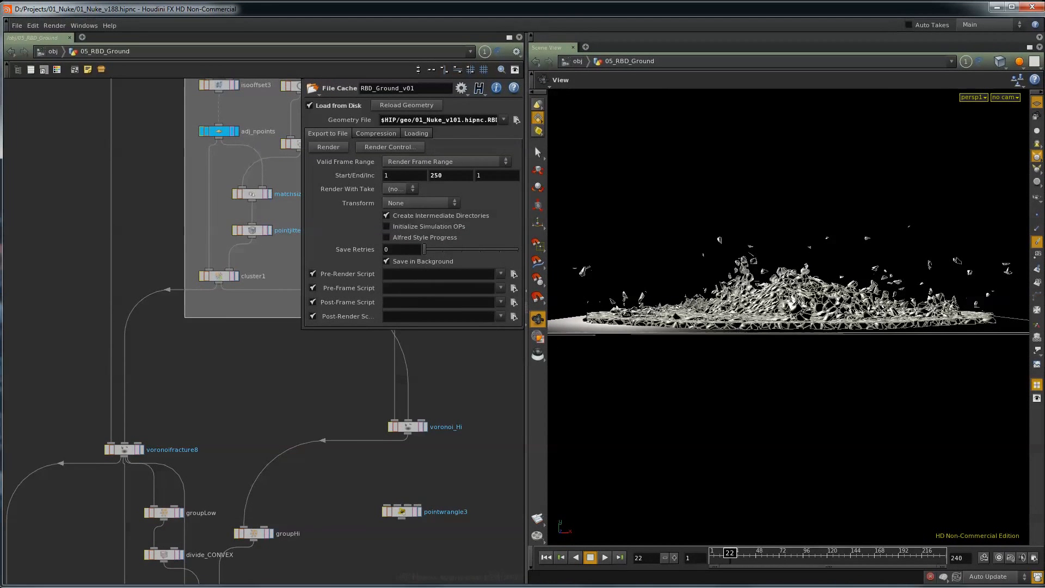
- In Houdini, go up to the object level and survey the nodes in the 05_Shockwave network box
left_click(9, 52)
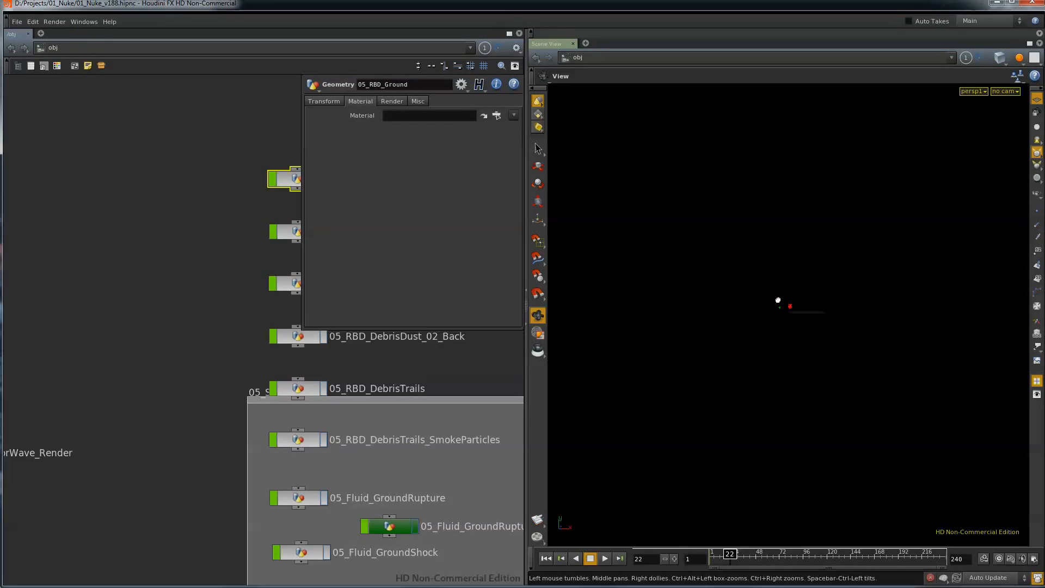
middle_click_drag(182, 302, 48, 337)
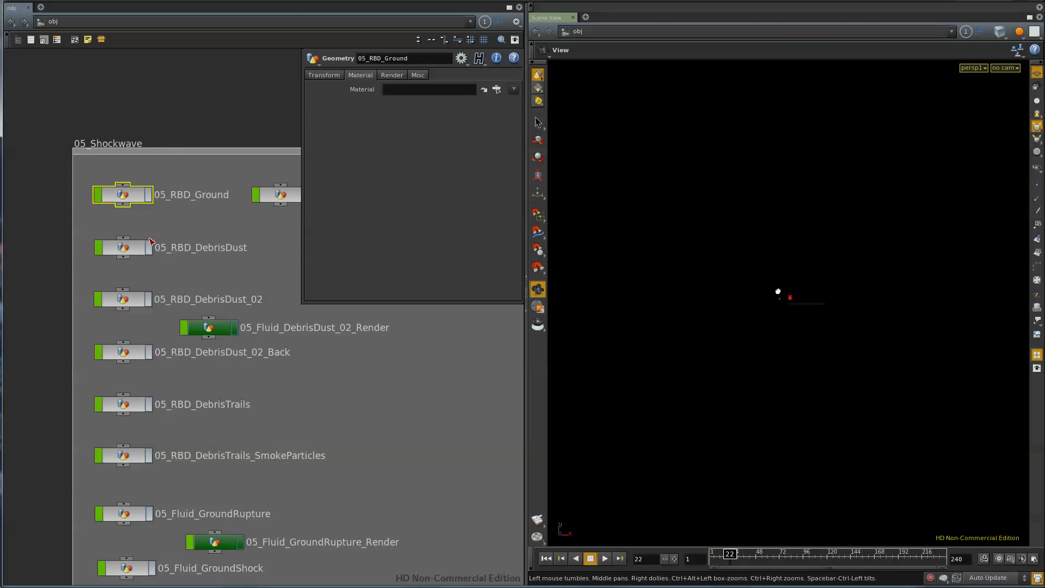
scroll(331, 459, "down", 2)
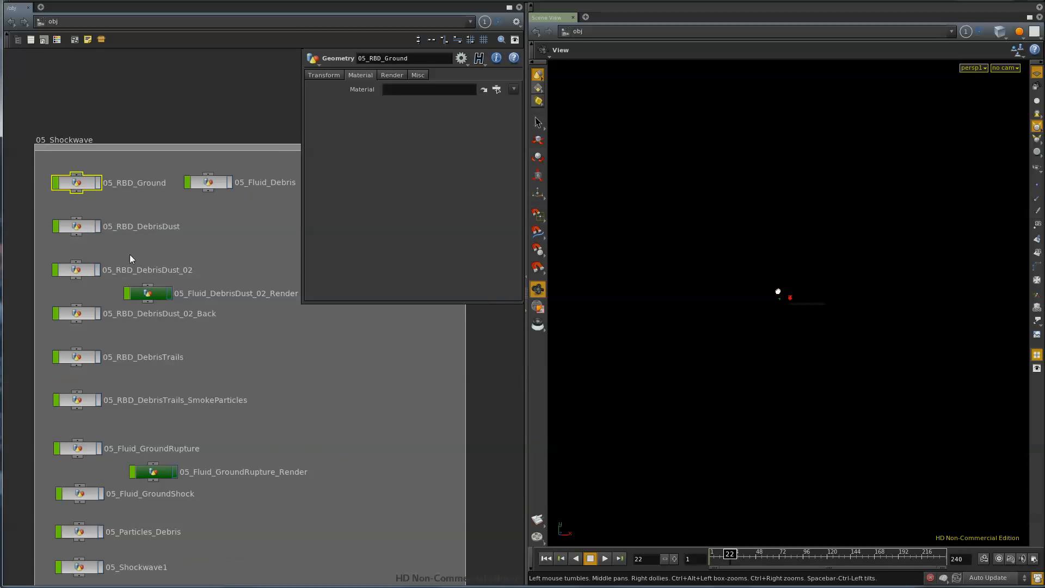
scroll(294, 359, "down", 2)
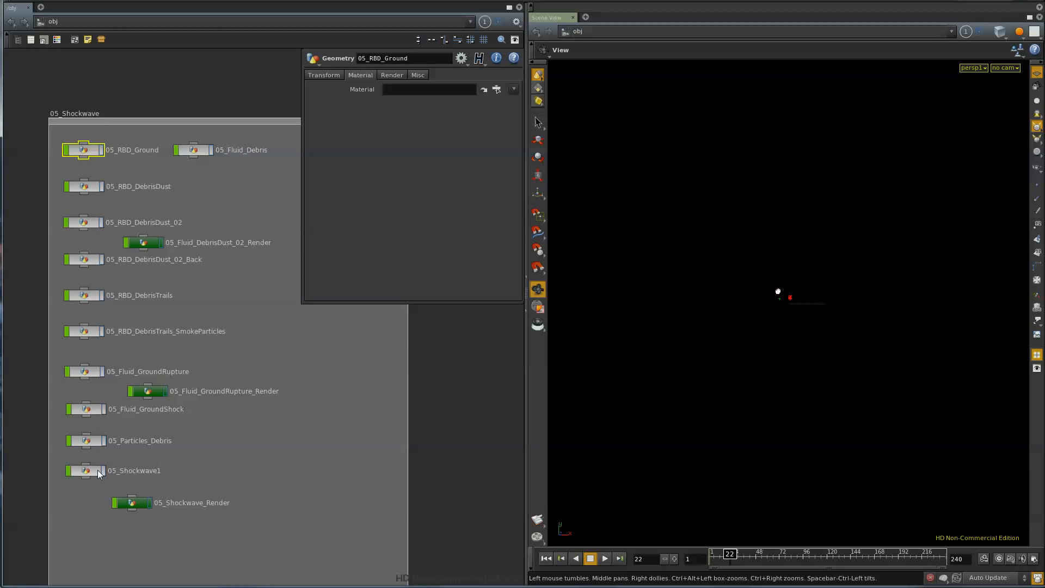
- Open the 05_RBD_Ground network and examine its cluster and Voronoi fracture nodes
double_click(86, 155)
middle_click_drag(223, 399, 194, 557)
scroll(194, 557, "down", 3)
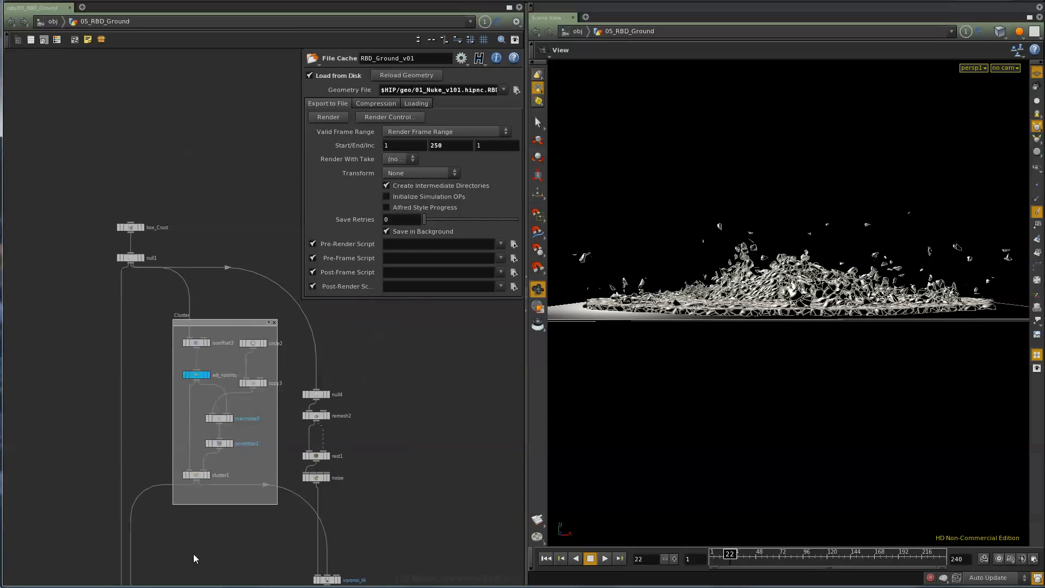
scroll(394, 499, "down", 1)
middle_click_drag(393, 498, 339, 308)
scroll(284, 392, "up", 2)
scroll(278, 430, "up", 2)
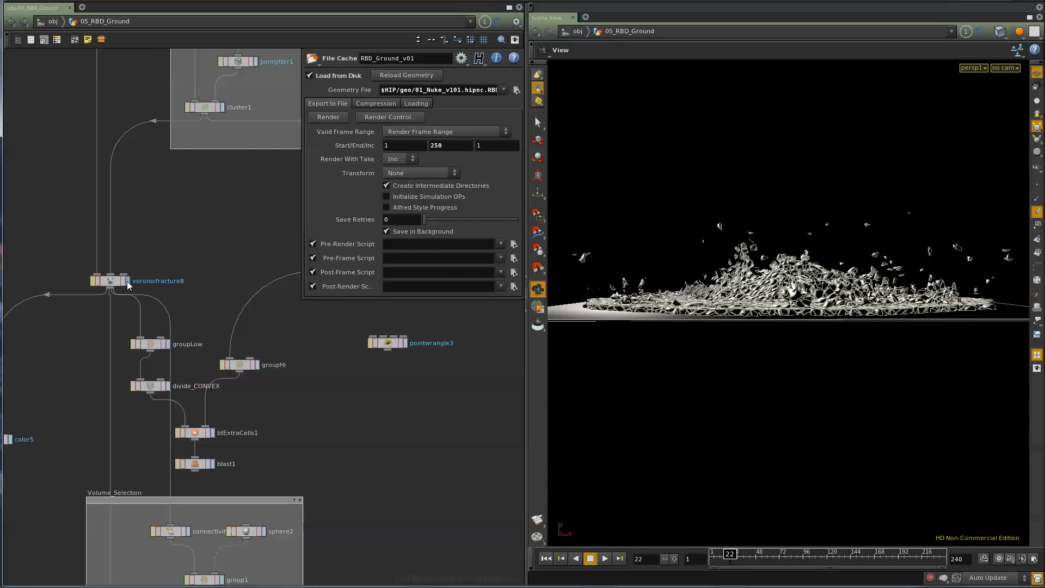
- View the fractured ground simulation from a higher angle in the scene view
left_click_drag(752, 282, 719, 329)
right_click_drag(718, 329, 814, 372)
left_click_drag(738, 408, 727, 339)
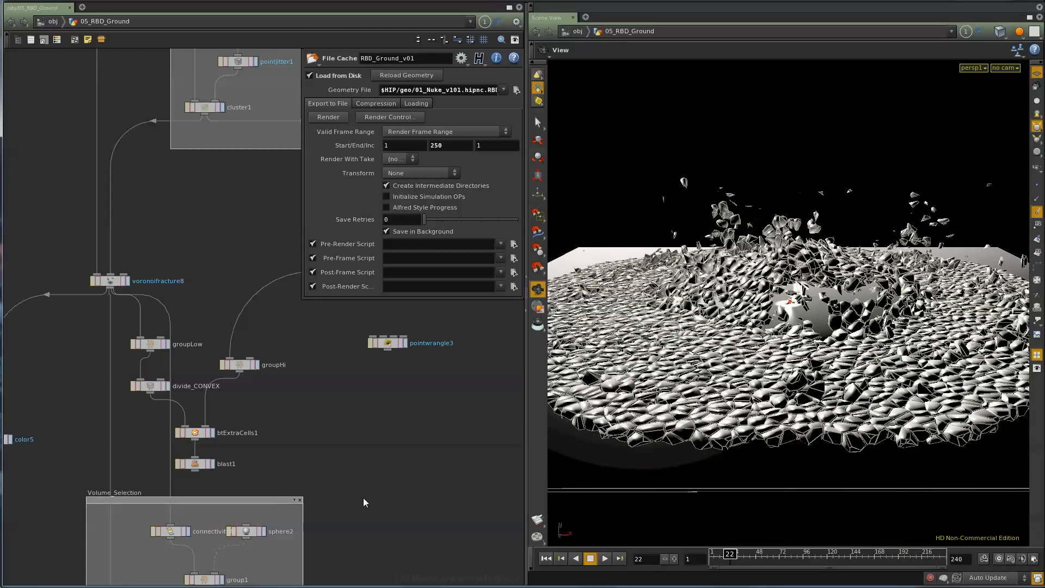
- Trace the ground network from the volume selection through the build branches to the solver and the RBD_Ground_v01 file cache
middle_click_drag(400, 500, 391, 334)
scroll(390, 357, "down", 3)
middle_click_drag(404, 411, 374, 249)
middle_click_drag(288, 499, 286, 329)
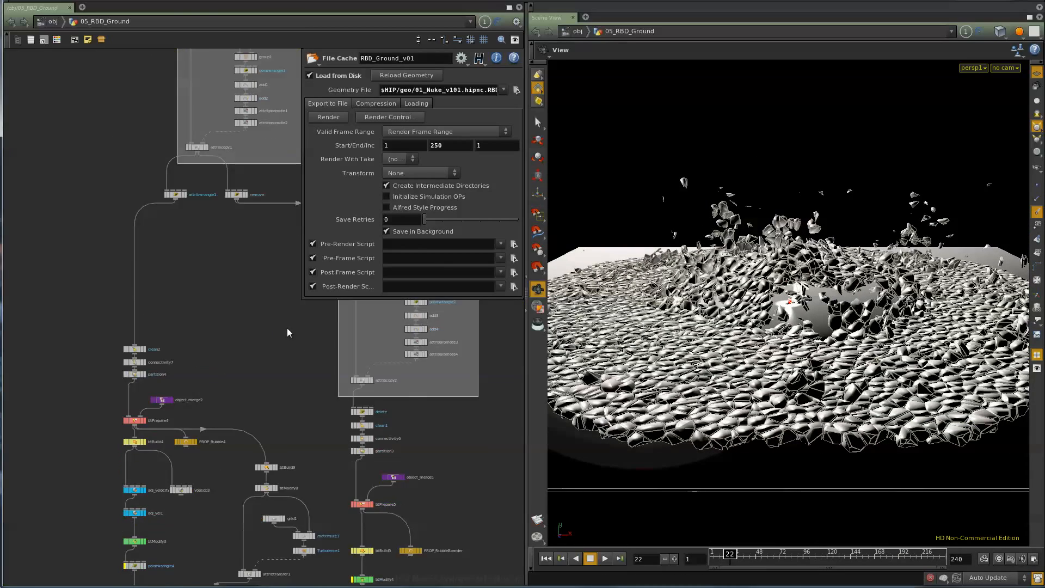
middle_click_drag(275, 444, 252, 292)
middle_click_drag(261, 527, 281, 405)
middle_click_drag(212, 482, 209, 372)
middle_click_drag(207, 420, 210, 341)
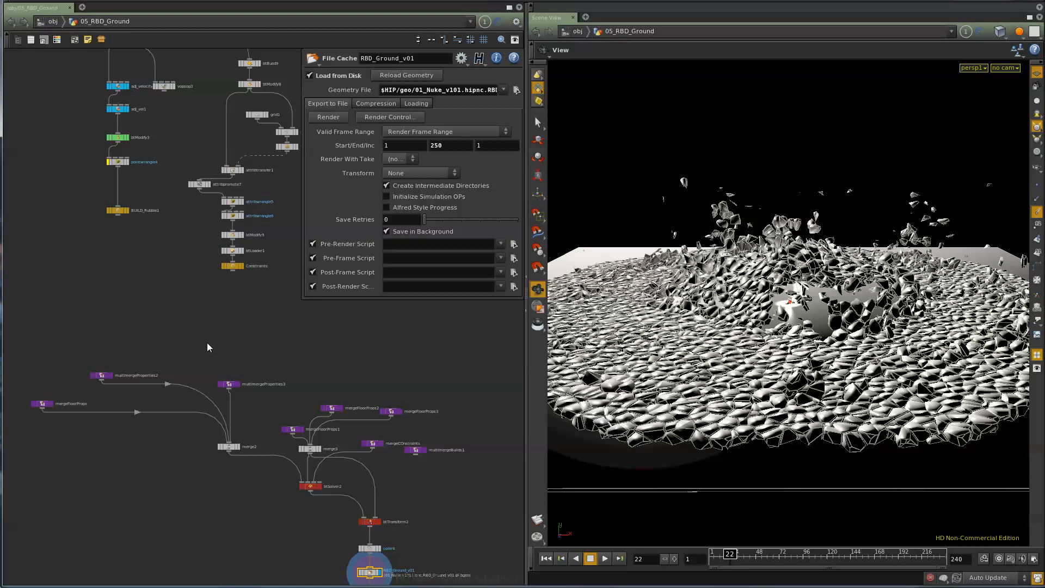
middle_click_drag(211, 529, 214, 384)
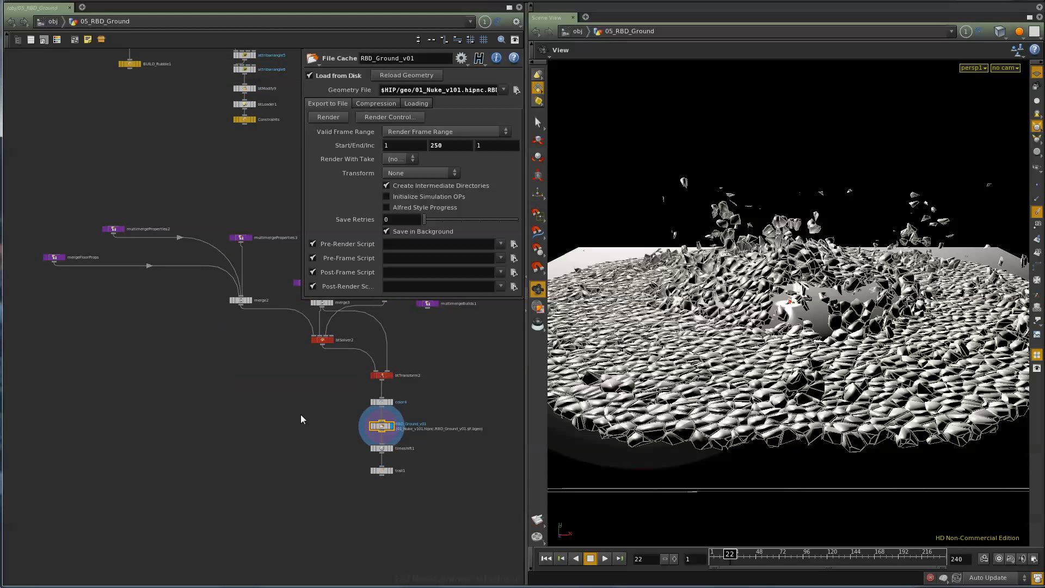
middle_click_drag(303, 415, 276, 467)
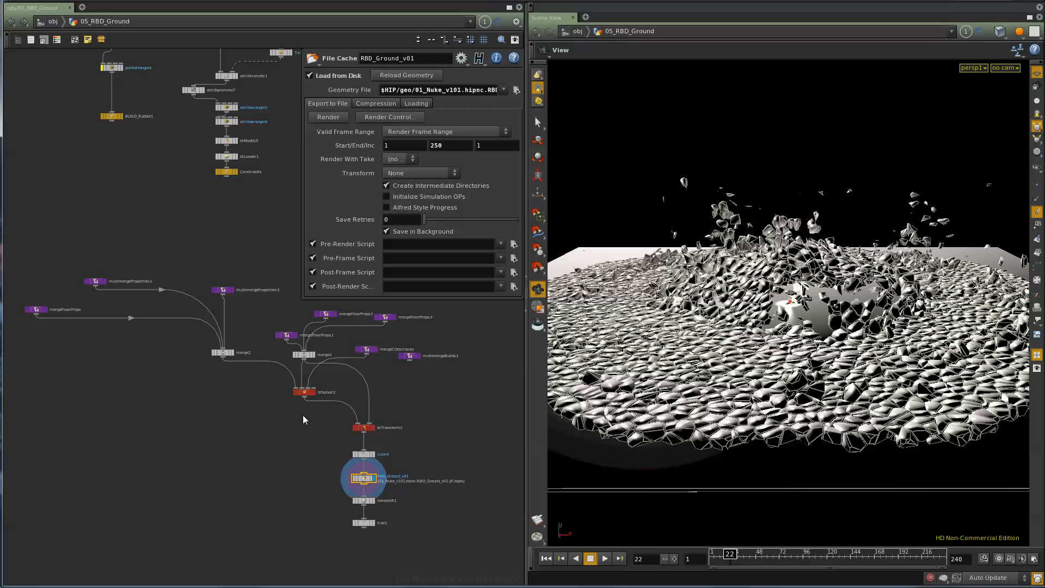
middle_click_drag(224, 409, 199, 494)
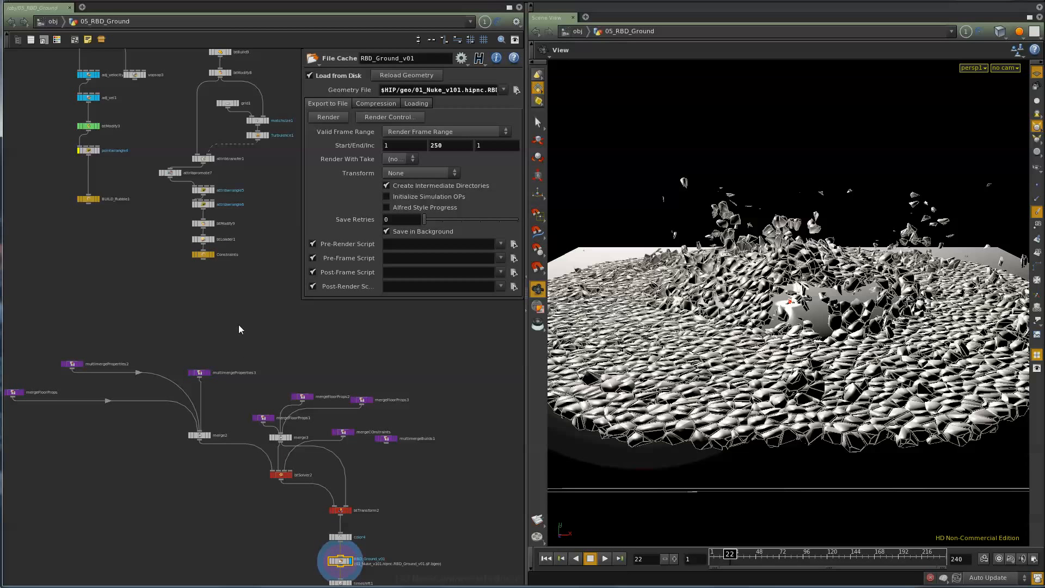
- Survey the overall layout of the ground network and show the simulation at frame 17
middle_click_drag(238, 324, 251, 545)
scroll(248, 523, "down", 3)
middle_click_drag(144, 520, 207, 502)
scroll(212, 498, "down", 2)
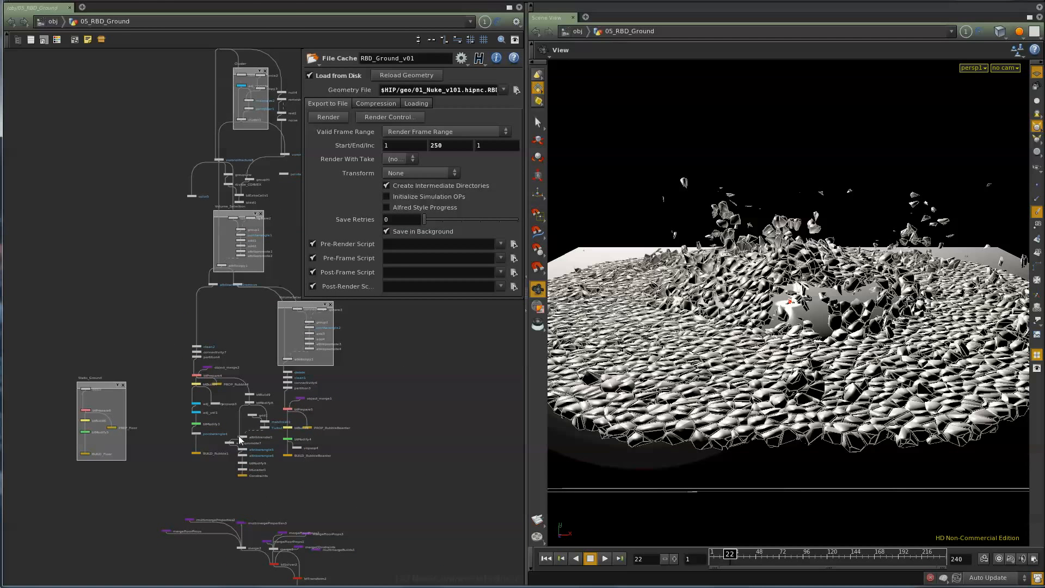
scroll(302, 525, "up", 5)
middle_click_drag(227, 490, 254, 497)
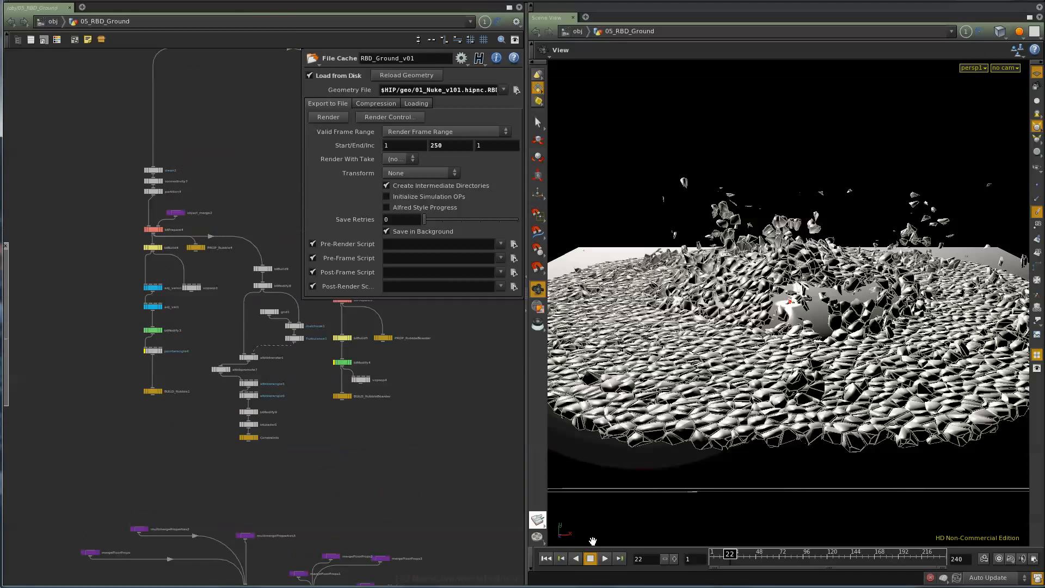
mouse_move(730, 555)
left_mouse_down()
mouse_move(677, 560)
mouse_move(722, 568)
left_mouse_up()
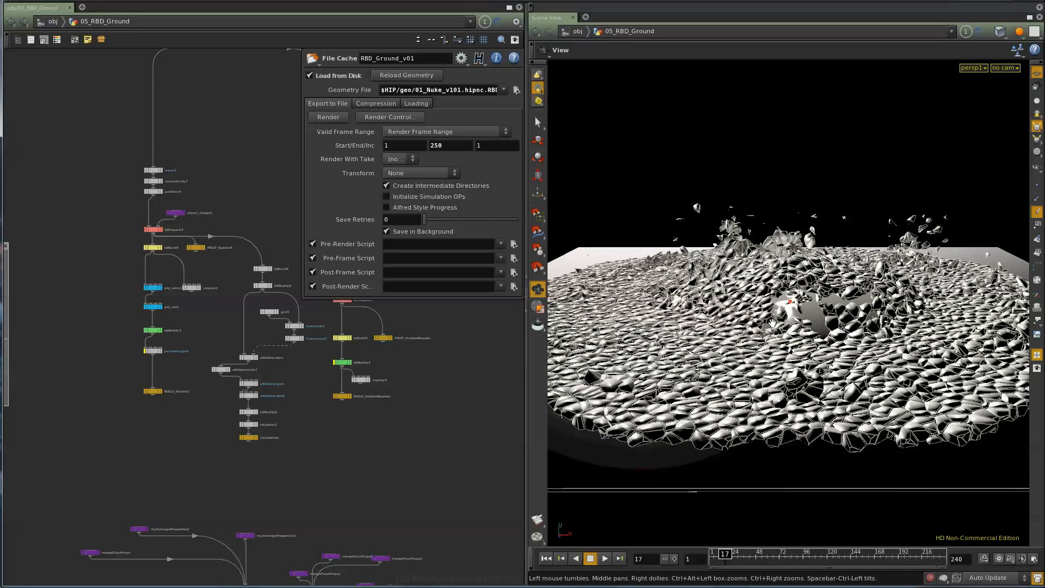
- Locate the rubble build branch and examine the parameters of pointwrangle4 and adj_vel1, widening the parameter display
middle_click_drag(293, 480, 311, 378)
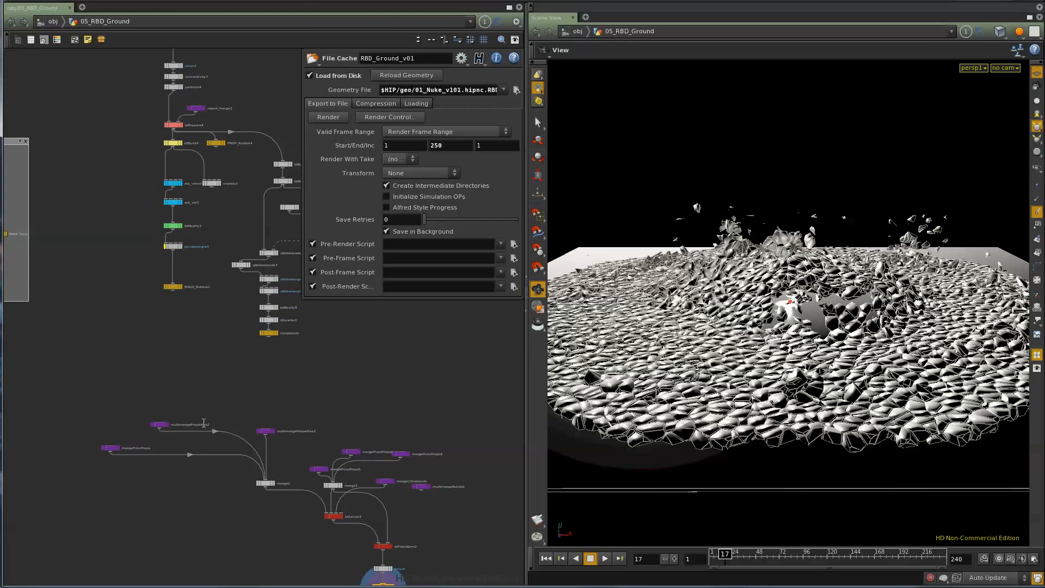
scroll(189, 436, "up", 5)
middle_click_drag(259, 404, 98, 273)
scroll(101, 279, "down", 3)
middle_click_drag(131, 175, 191, 507)
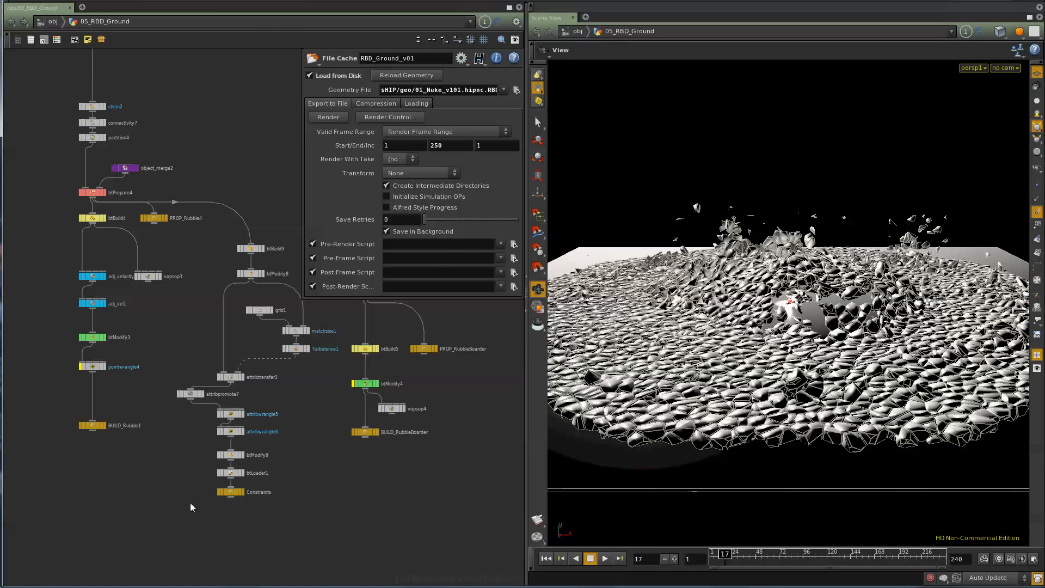
left_click(93, 367)
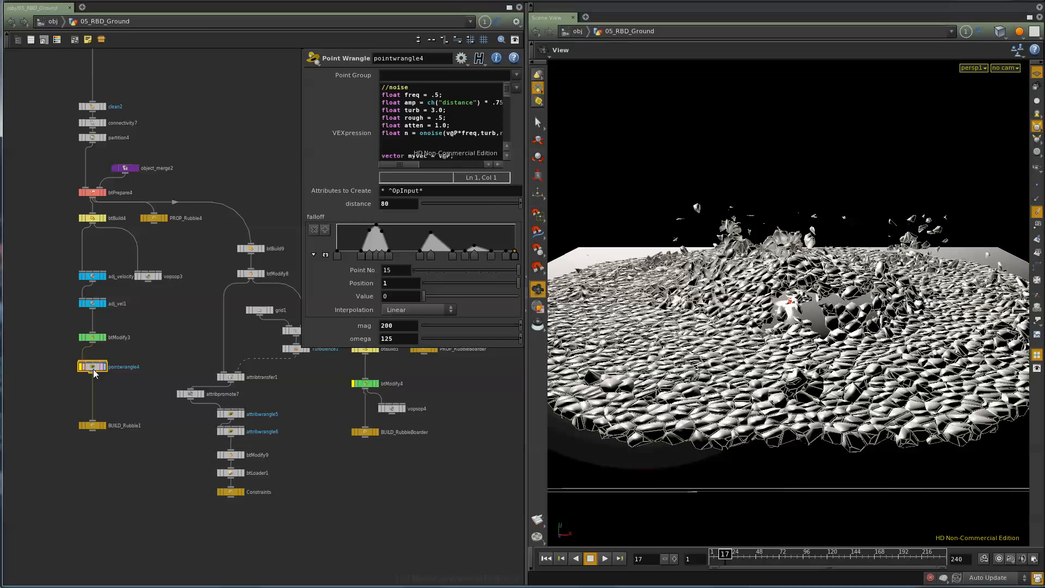
left_click(100, 303)
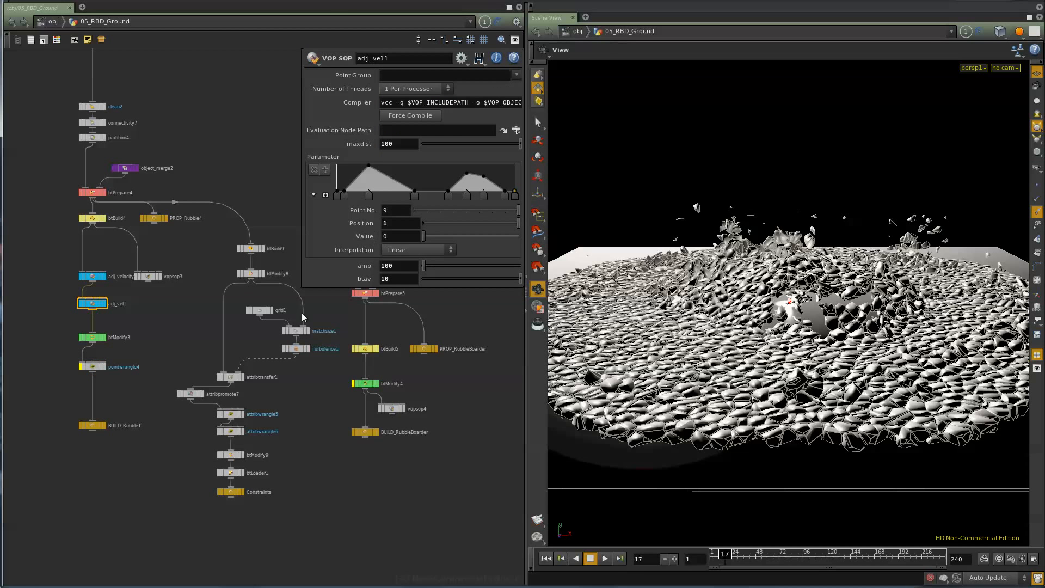
left_click_drag(302, 285, 292, 301)
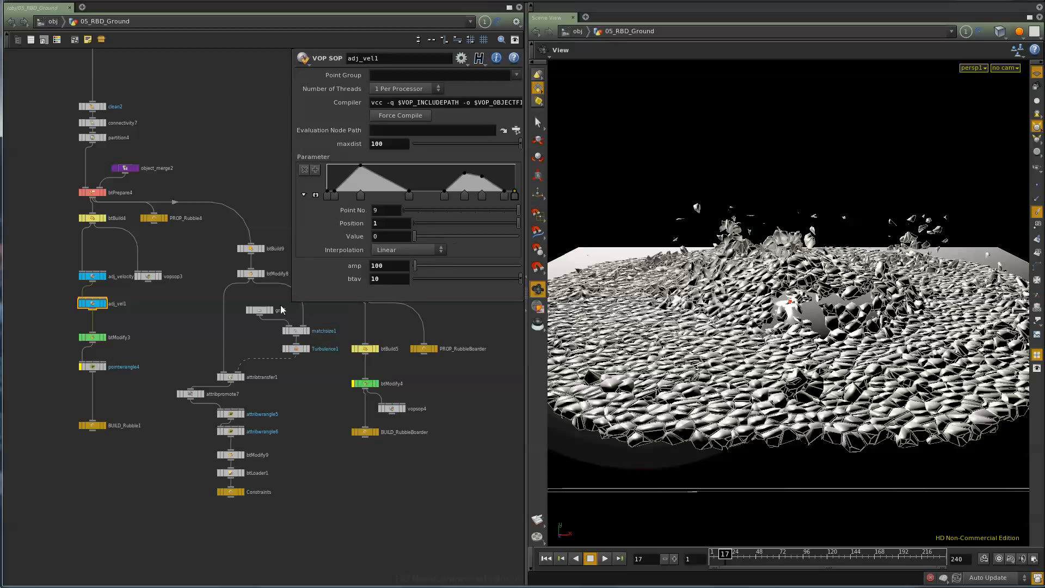
- Open the adj_vel1 VOP network and examine its ramp, turbulence noise, bt_av and output nodes
double_click(95, 309)
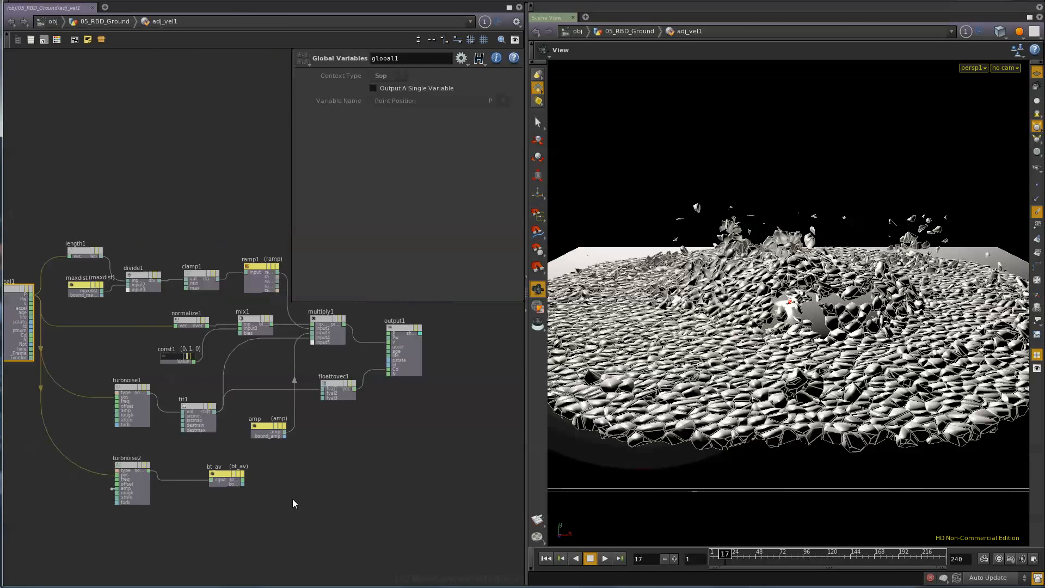
scroll(292, 500, "down", 1)
middle_click_drag(294, 499, 318, 491)
scroll(318, 492, "up", 1)
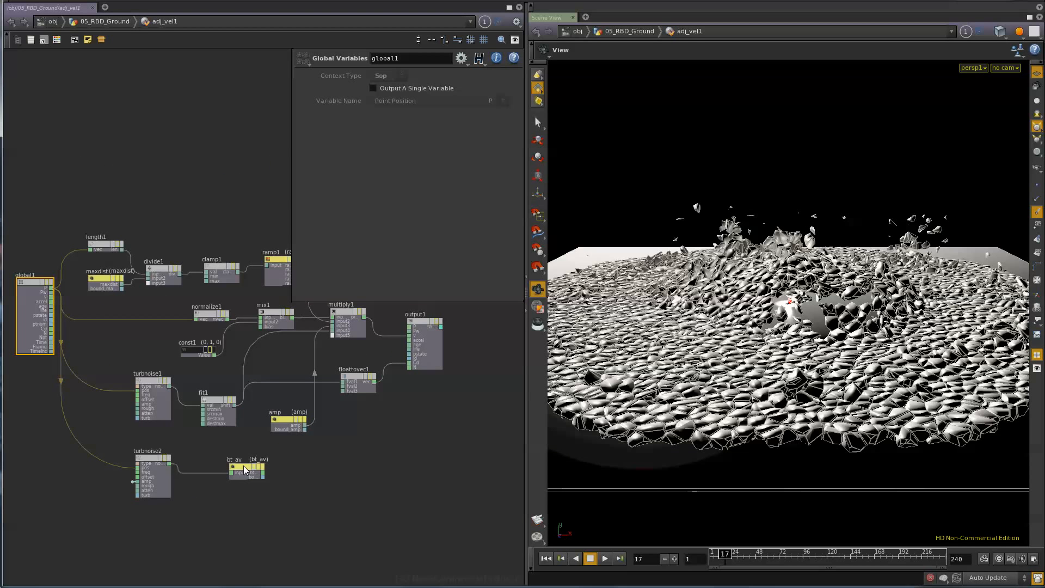
scroll(243, 473, "up", 3)
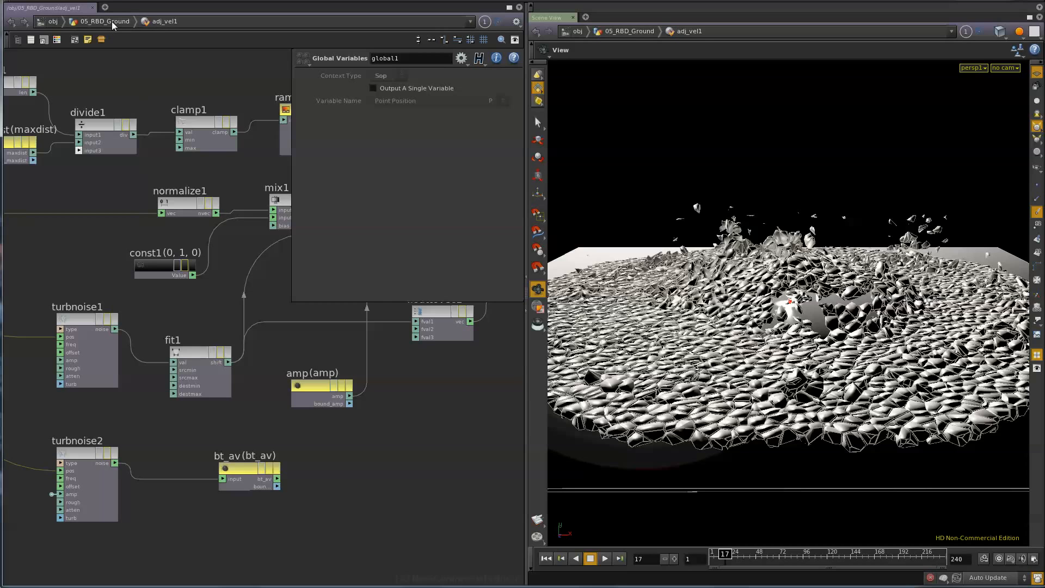
middle_click_drag(406, 475, 245, 518)
scroll(286, 522, "down", 1)
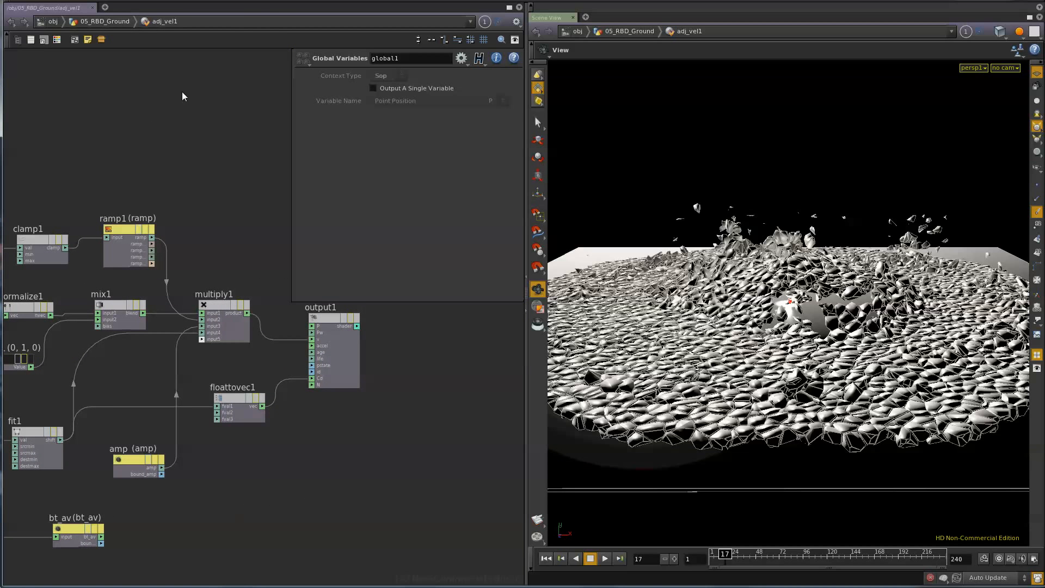
- Return to the 05_RBD_Ground network and review the RBD velocity and sleeping settings of btModify3
left_click(109, 22)
scroll(109, 348, "up", 2)
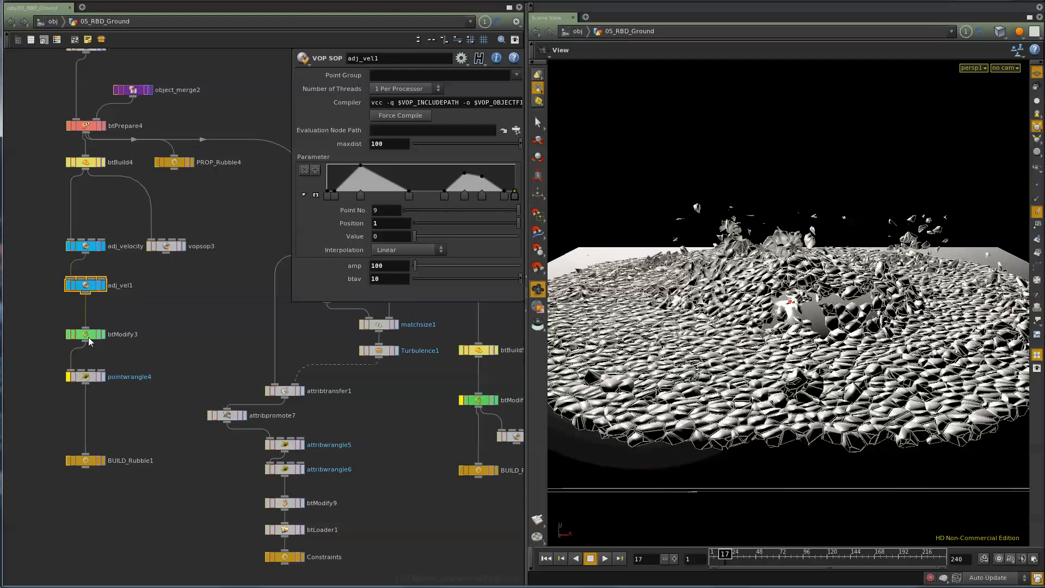
left_click(88, 337)
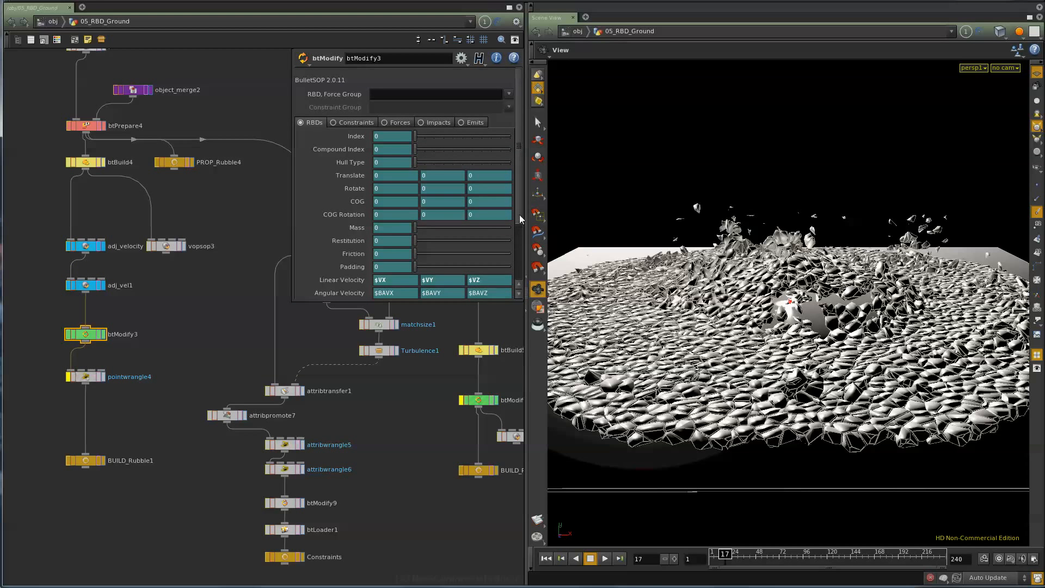
scroll(520, 245, "down", 3)
scroll(520, 261, "up", 1)
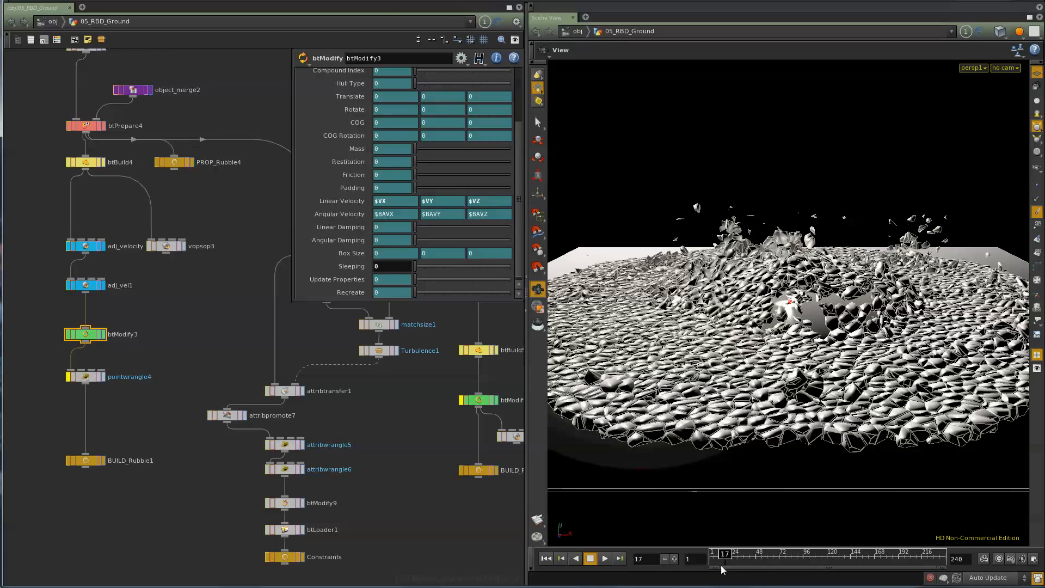
- Scrub the timeline to review how the rubble is thrown upward, ending at frame 25
left_click_drag(713, 561, 755, 568)
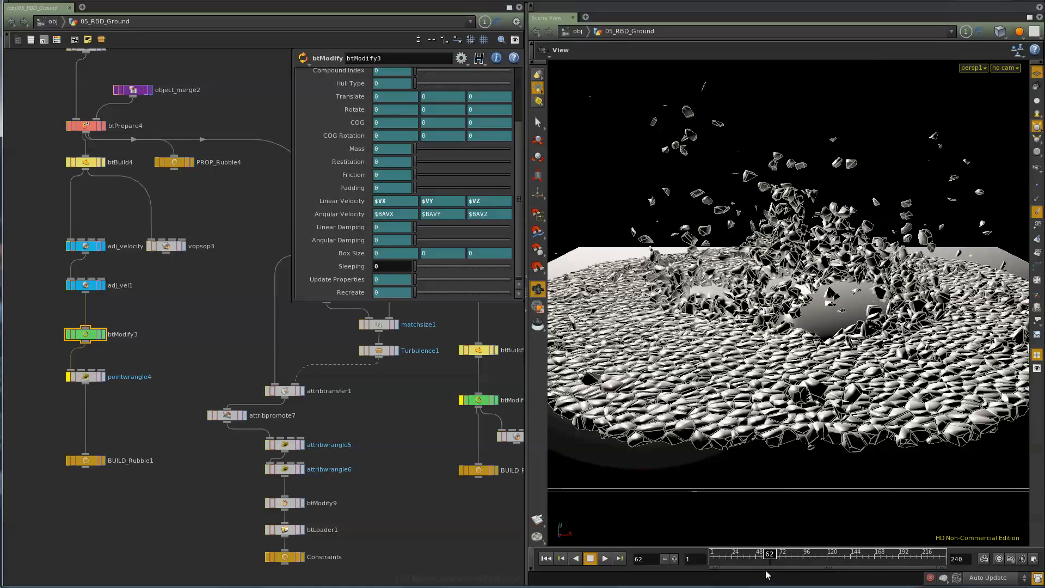
left_click(738, 553)
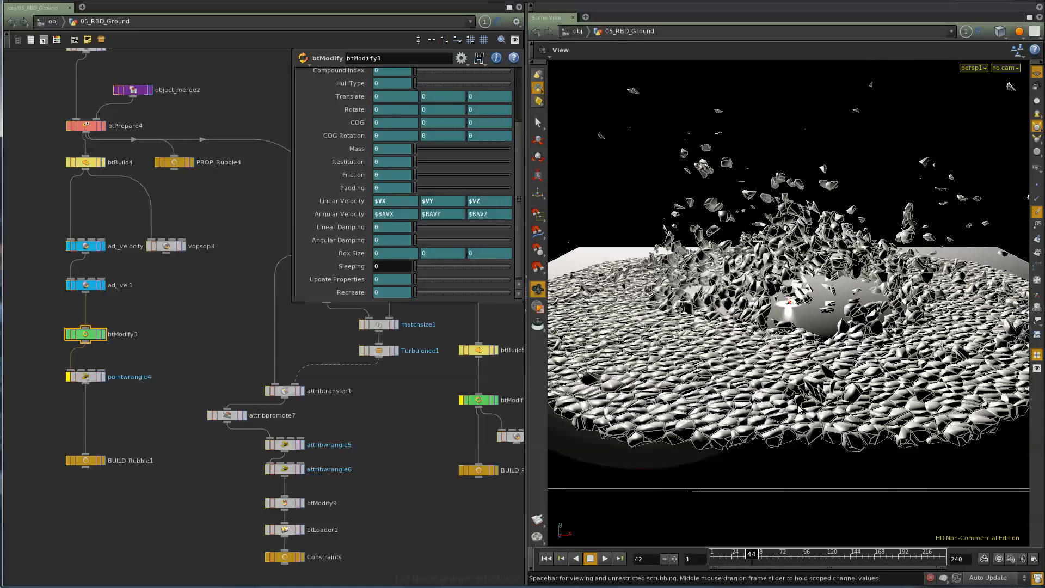
mouse_move(734, 565)
left_mouse_down()
mouse_move(712, 567)
mouse_move(733, 570)
left_mouse_up()
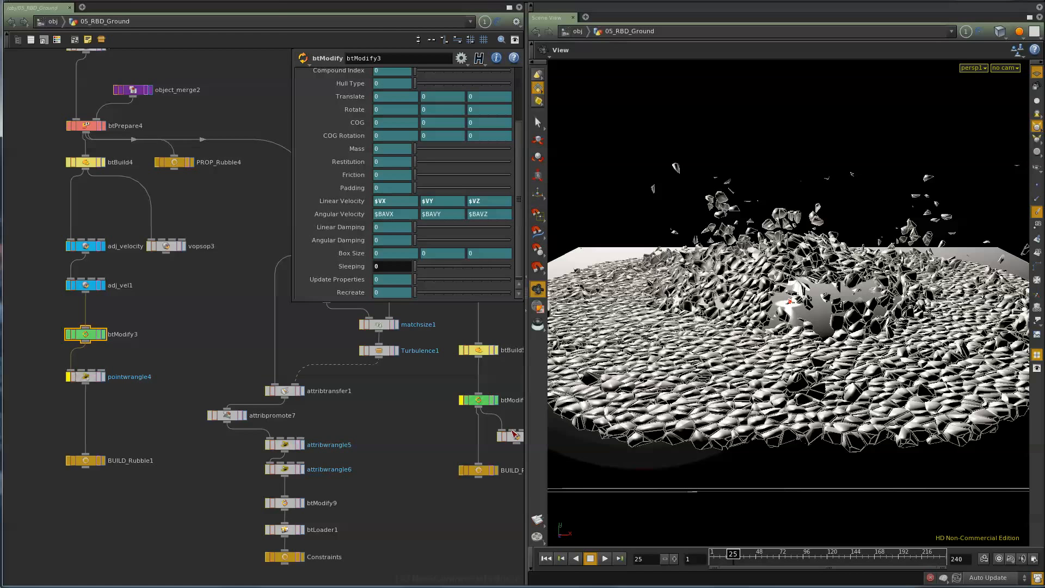
- Examine the constraint branch of the rubble setup, down to the Constraints null
middle_click_drag(409, 498, 249, 464)
scroll(168, 527, "down", 2)
scroll(108, 498, "down", 2)
scroll(250, 468, "up", 2)
left_click_drag(267, 536, 154, 506)
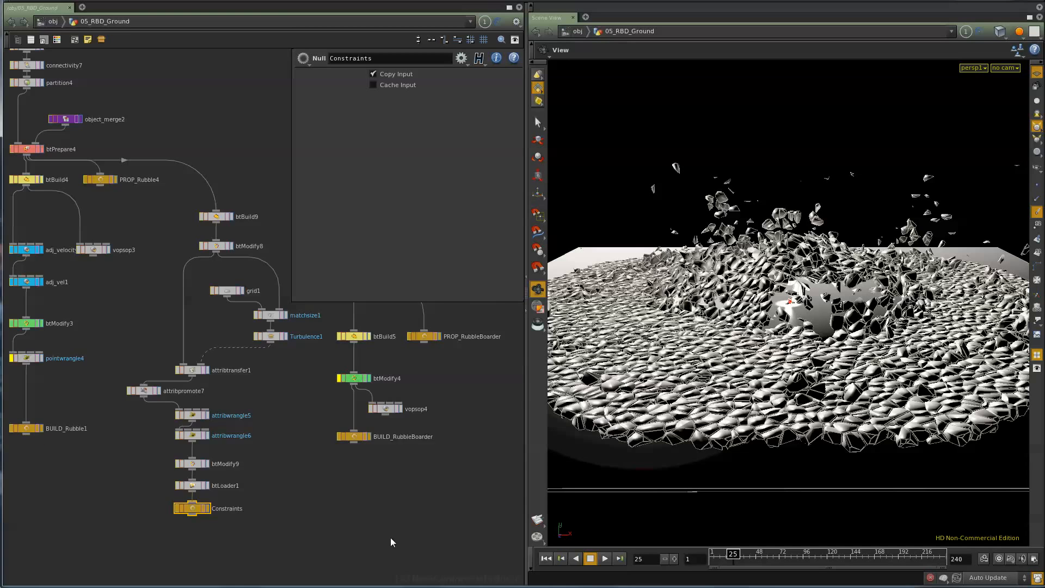
- Survey the merge and Bullet solver network below the build branches, around merge2, merge3 and btSolver2
scroll(296, 455, "down", 2)
scroll(278, 473, "down", 1)
scroll(248, 536, "down", 1)
scroll(229, 461, "up", 6)
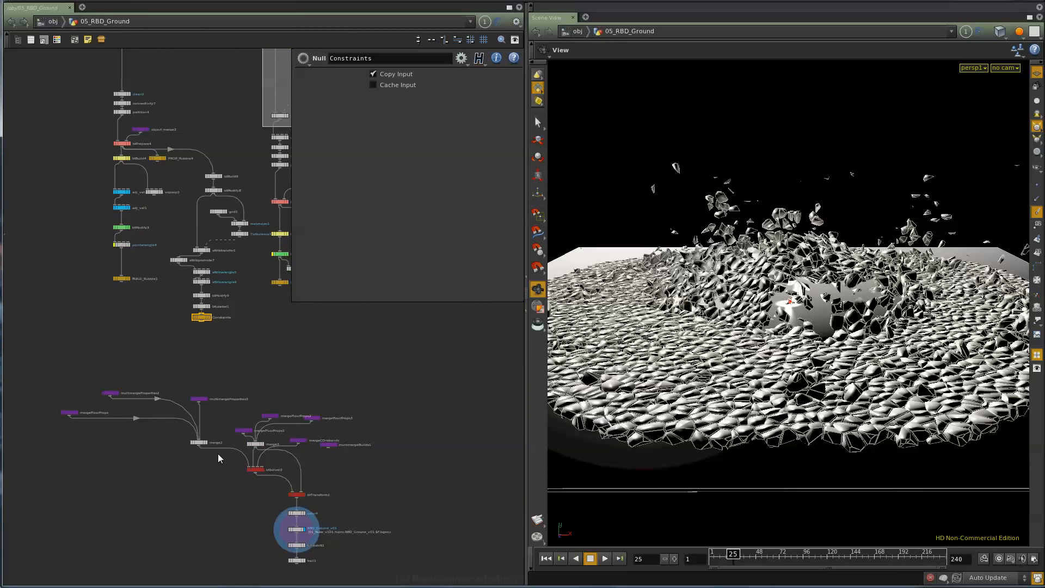
middle_click_drag(187, 491, 296, 480)
left_click_drag(146, 279, 5, 376)
middle_click_drag(259, 505, 137, 490)
left_click_drag(259, 338, 311, 425)
middle_click_drag(490, 511, 453, 439)
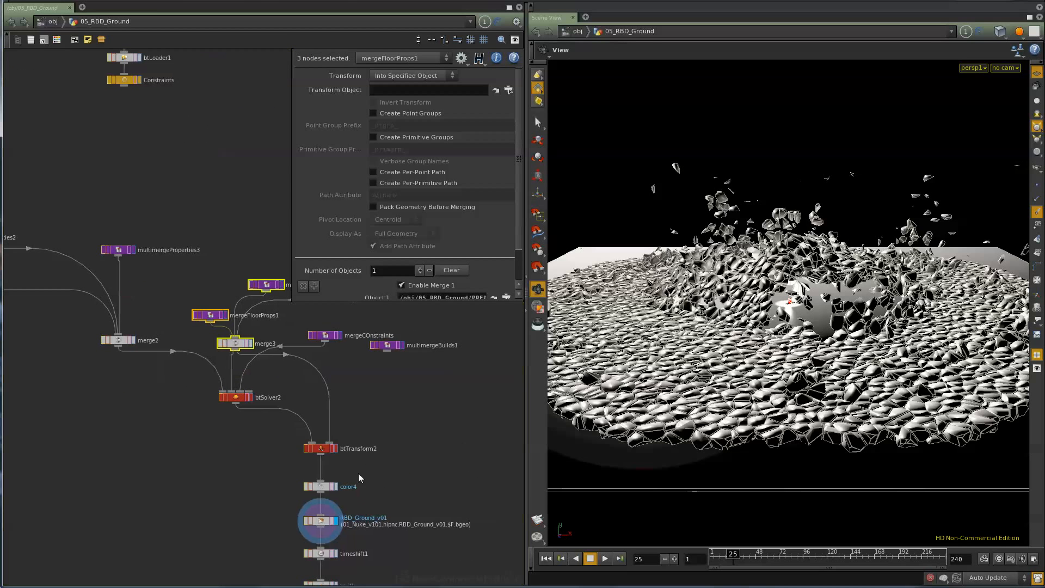
- Review the settings of btTransform2 and the RBD_Ground_v01 file cache at the end of the solver chain
left_click(326, 449)
middle_click_drag(450, 504, 439, 438)
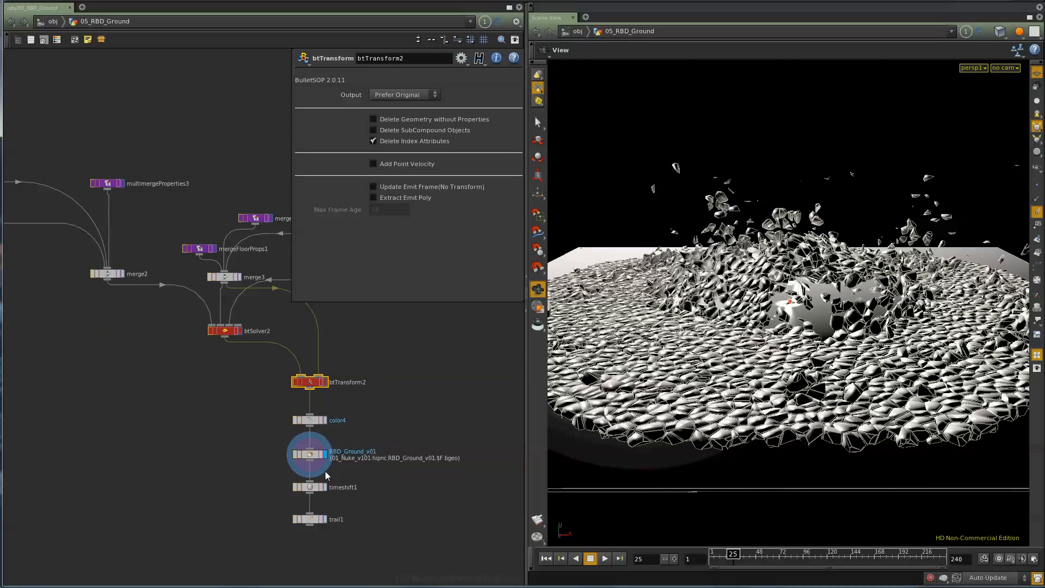
left_click(309, 457)
scroll(291, 450, "down", 5)
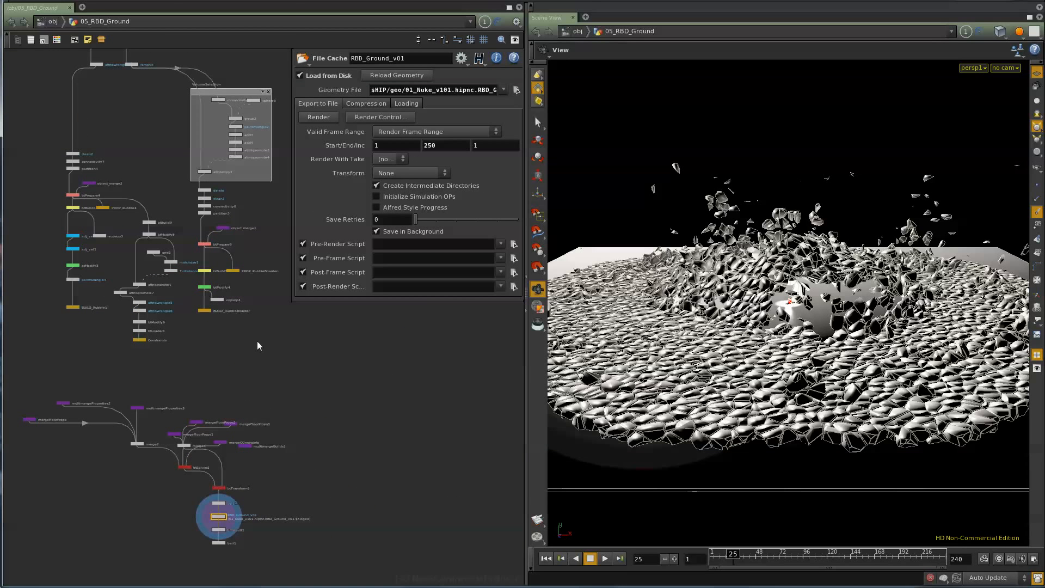
- Return to the object level and open 05_RBD_DebrisDust to view its dust simulation from another angle
left_click(53, 22)
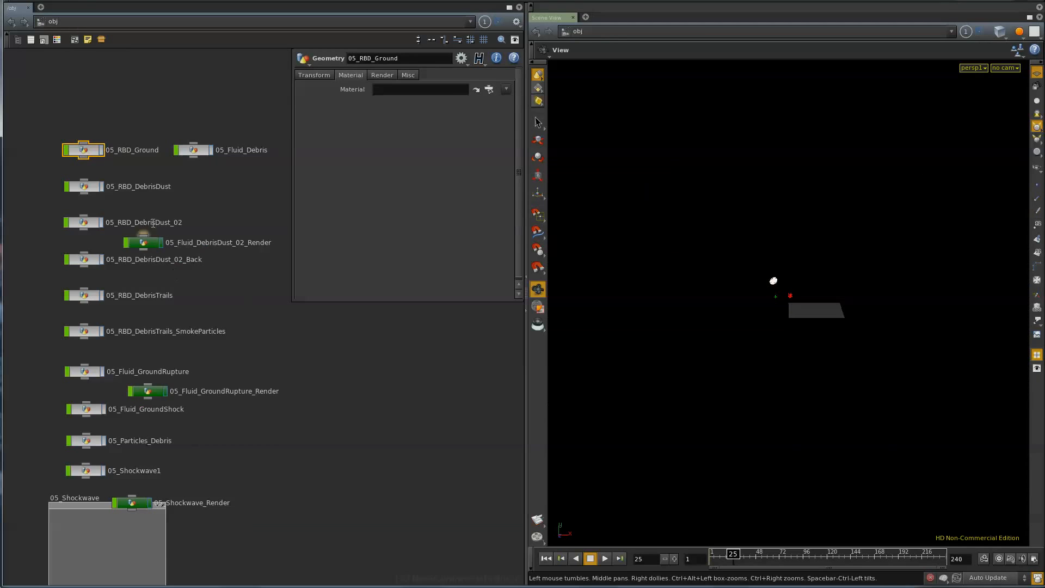
double_click(89, 188)
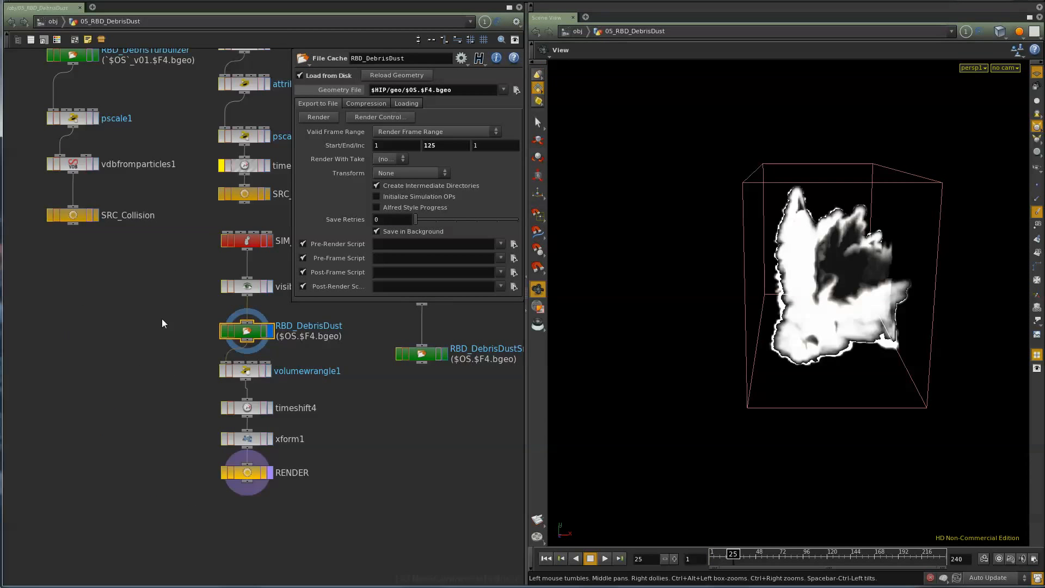
middle_click_drag(163, 324, 133, 420)
left_click_drag(822, 330, 755, 348)
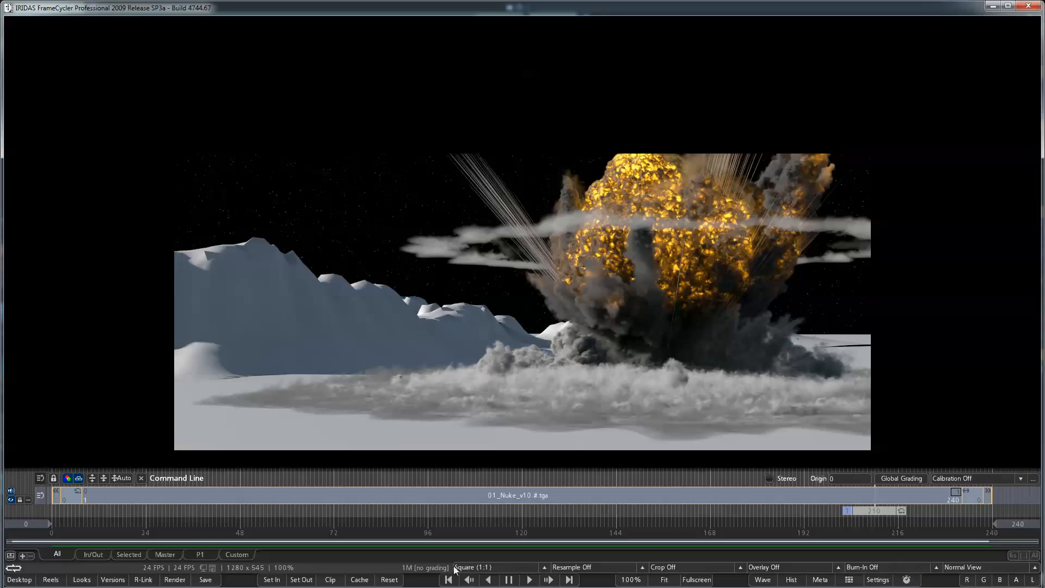
- Switch back to Houdini and trace the 05_RBD_DebrisDust network up to its RBD_Debris source
key("alt+Tab")
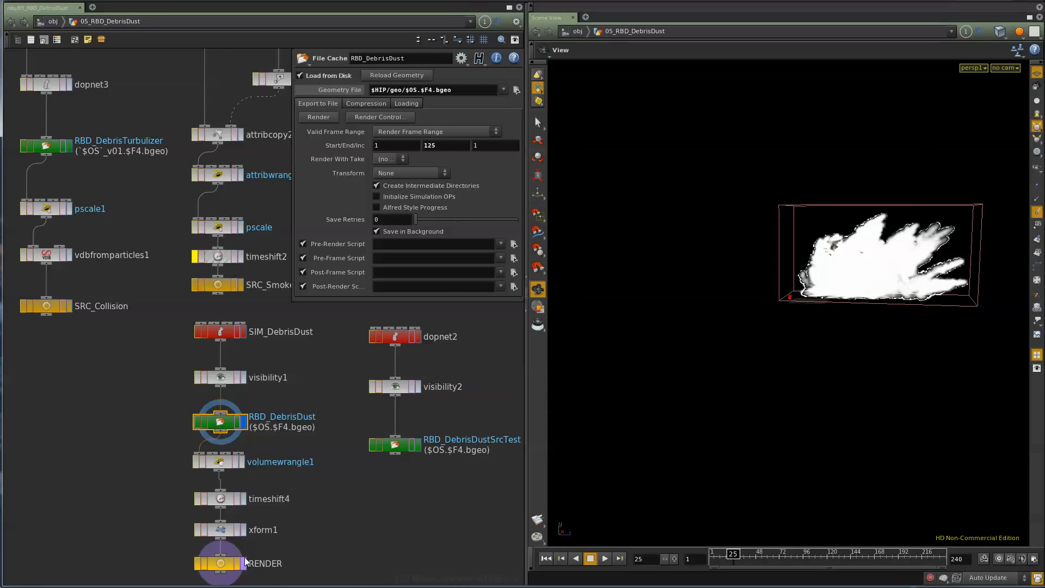
scroll(278, 501, "down", 5)
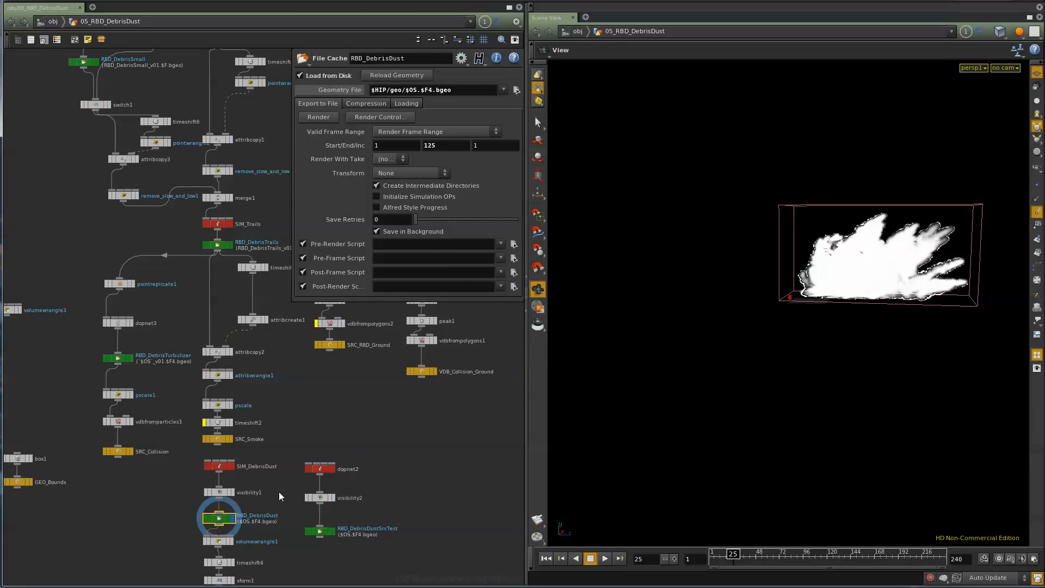
middle_click_drag(278, 502, 264, 542)
scroll(207, 259, "up", 3)
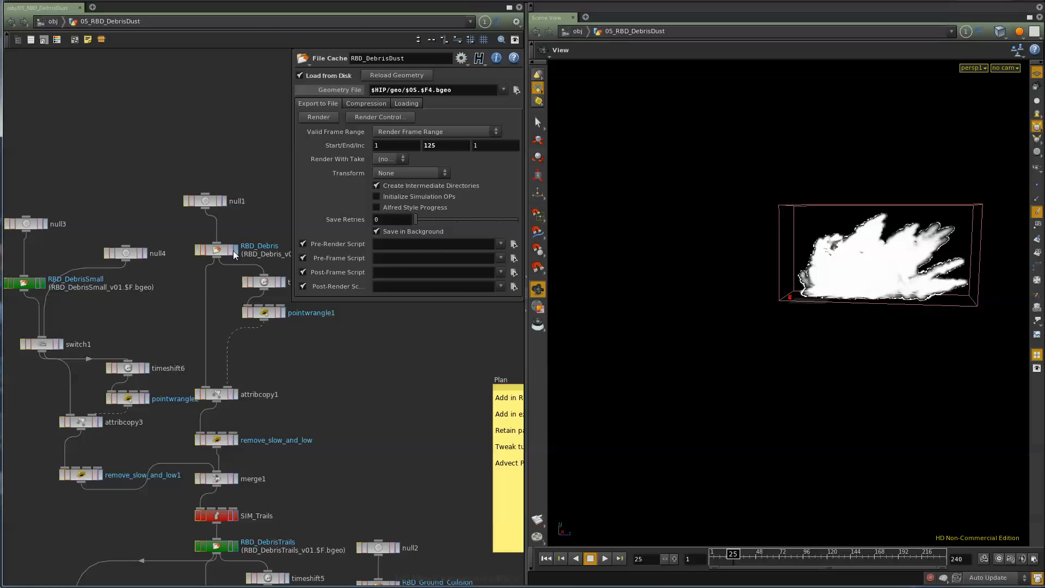
- Display the RBD_Debris file cache and scrub to frame 20 to review the thrown debris points
left_click(235, 252)
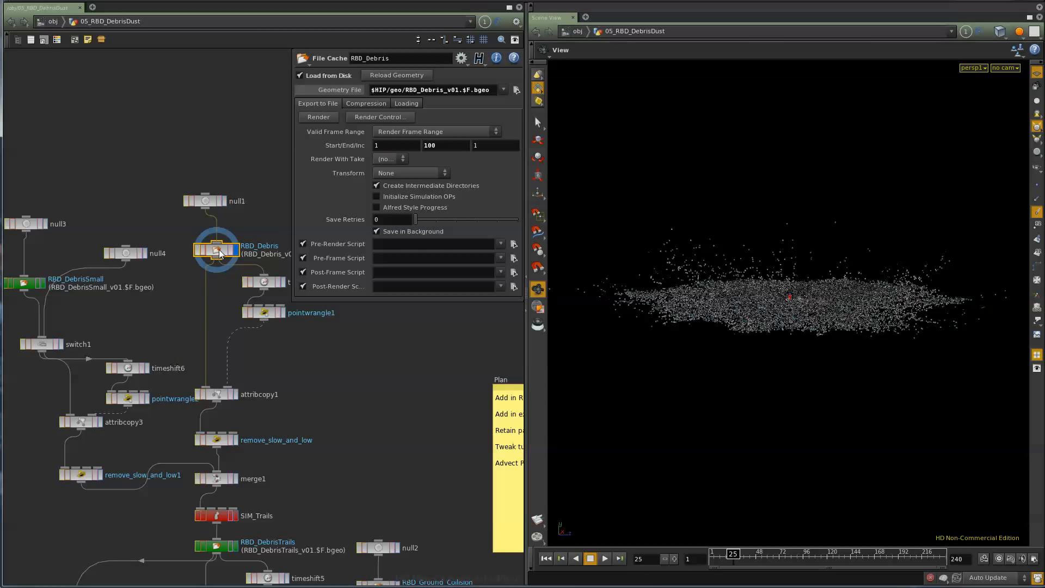
middle_click_drag(342, 378, 306, 377)
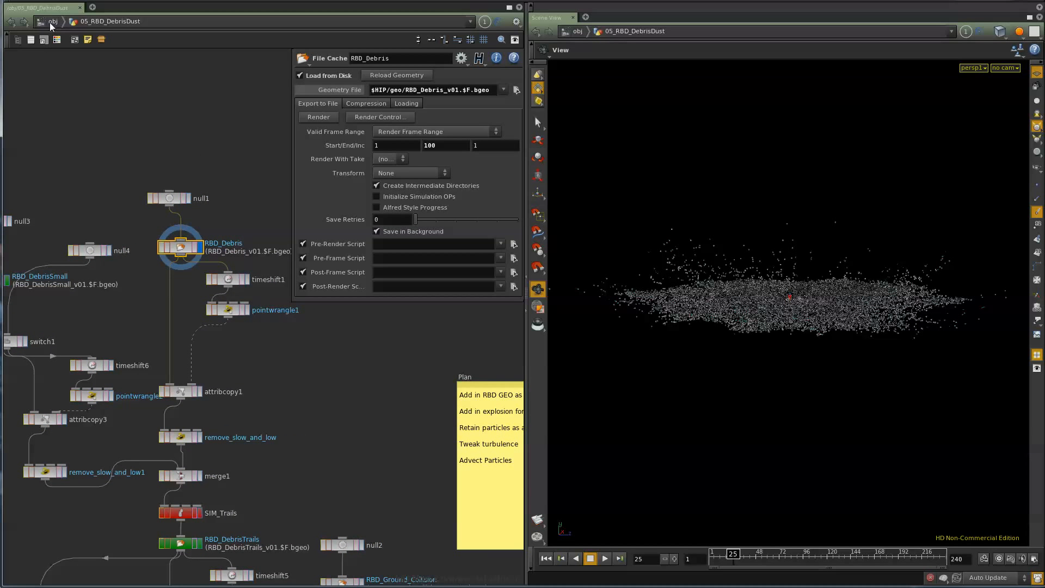
mouse_move(734, 564)
left_mouse_down()
mouse_move(713, 565)
mouse_move(728, 565)
left_mouse_up()
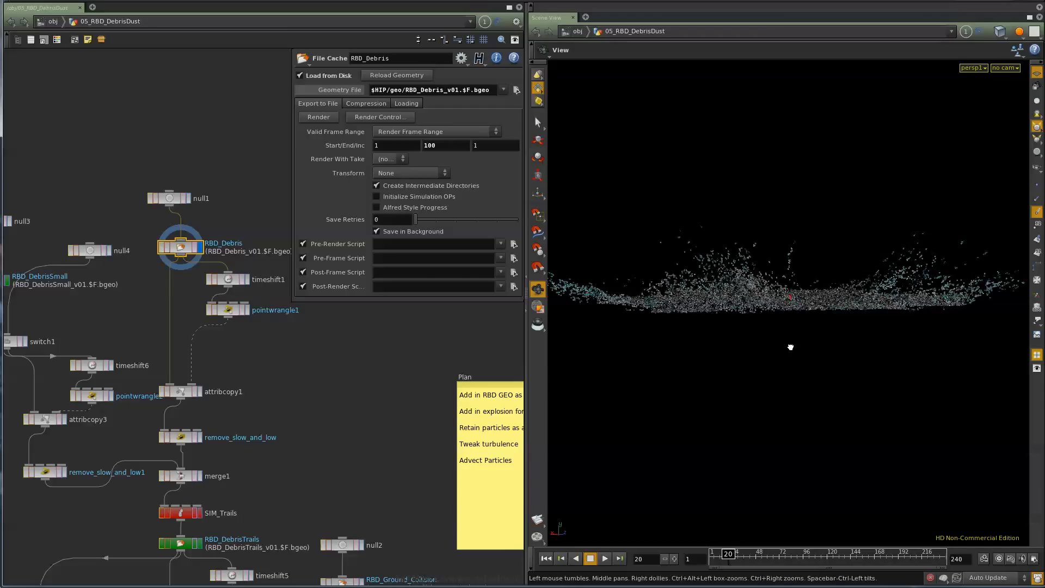
middle_click_drag(291, 456, 323, 451)
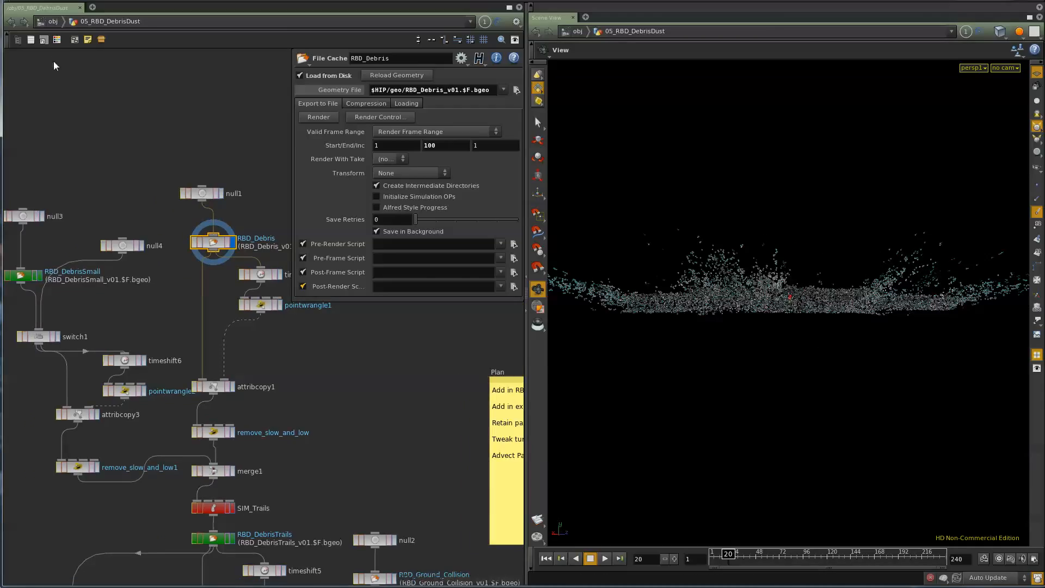
- Open 05_Fluid_Debris from the object level, look over its node chain, and return to the object level
left_click(54, 21)
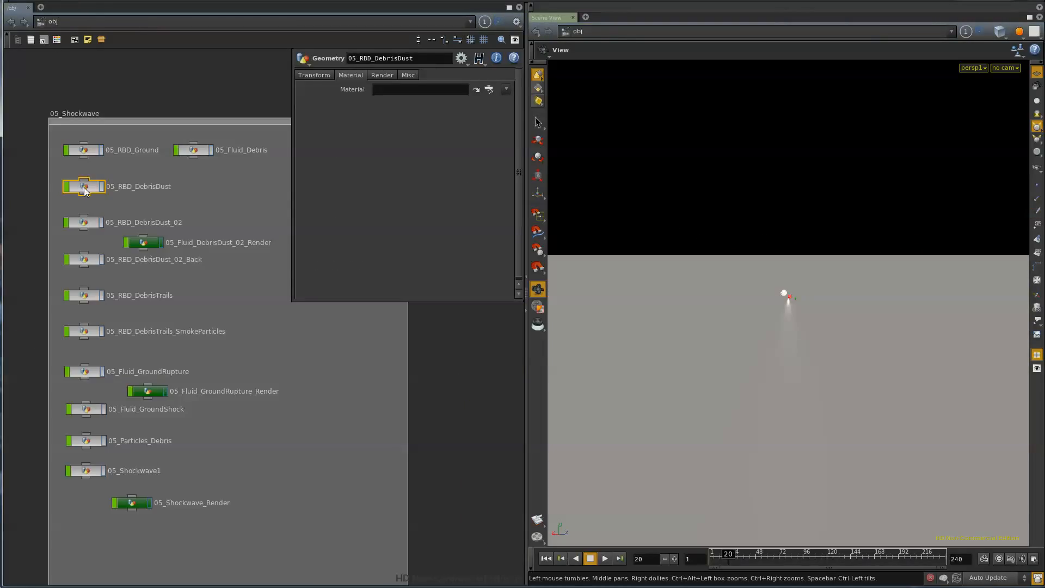
left_click(194, 150)
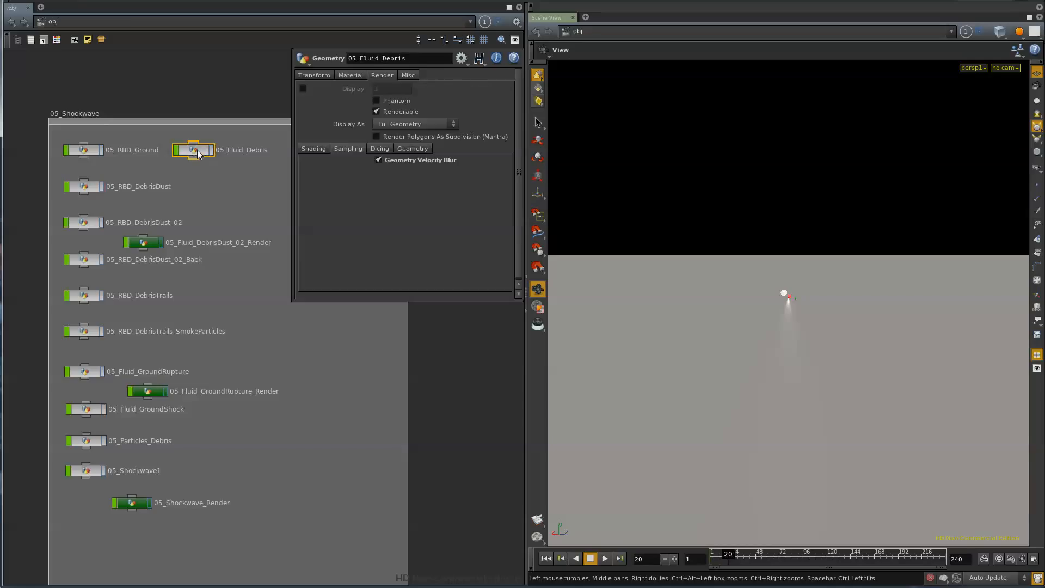
double_click(197, 150)
middle_click_drag(273, 370, 135, 422)
scroll(135, 422, "down", 1)
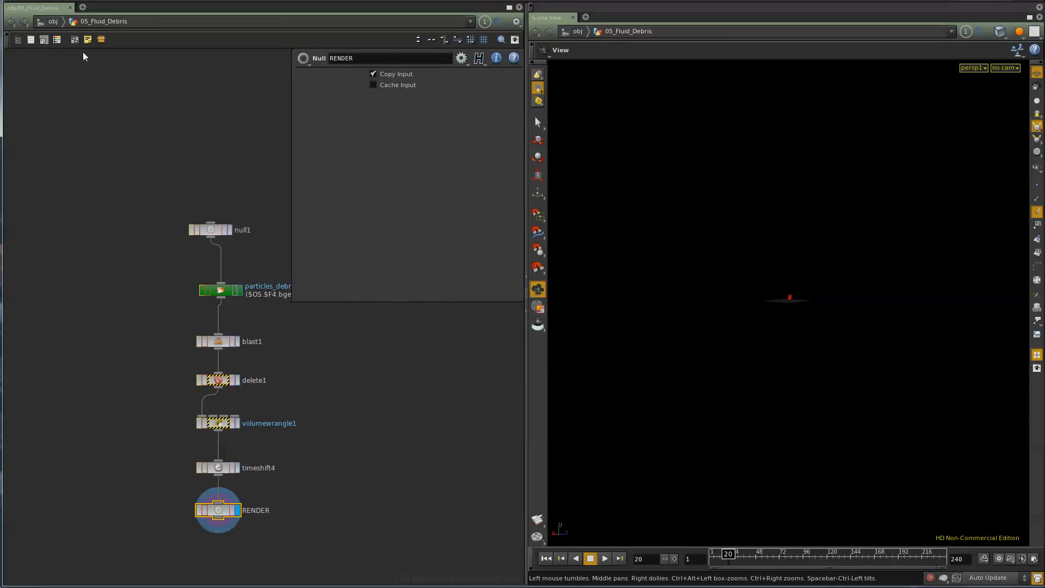
left_click(52, 22)
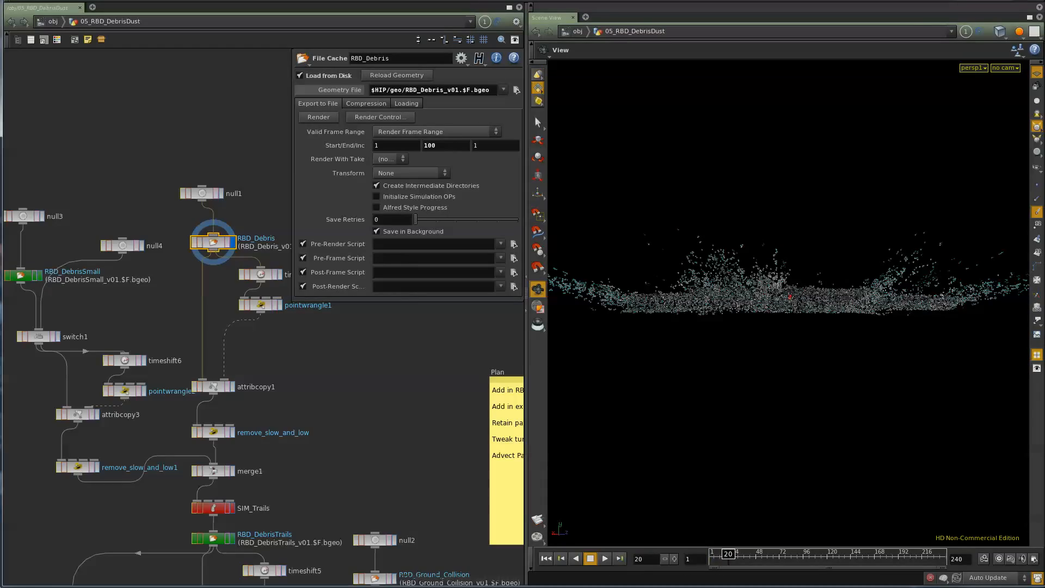
- Open 05_Particles_Debris from the object level and look over its network around SIM_DebrisDust and particles_debris
left_click(46, 23)
left_click(87, 441)
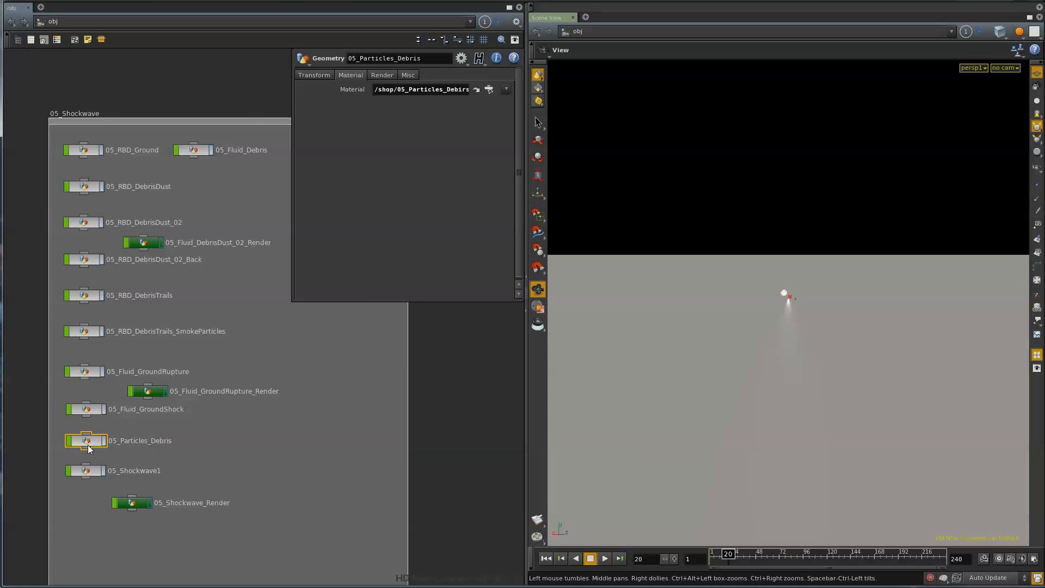
double_click(88, 445)
scroll(279, 528, "down", 6)
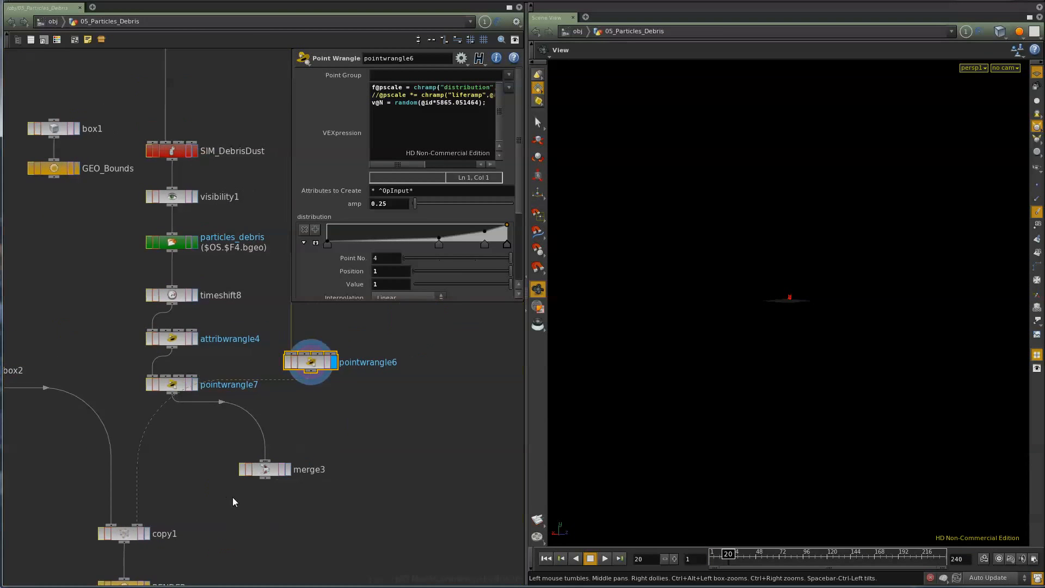
middle_click_drag(348, 448, 275, 439)
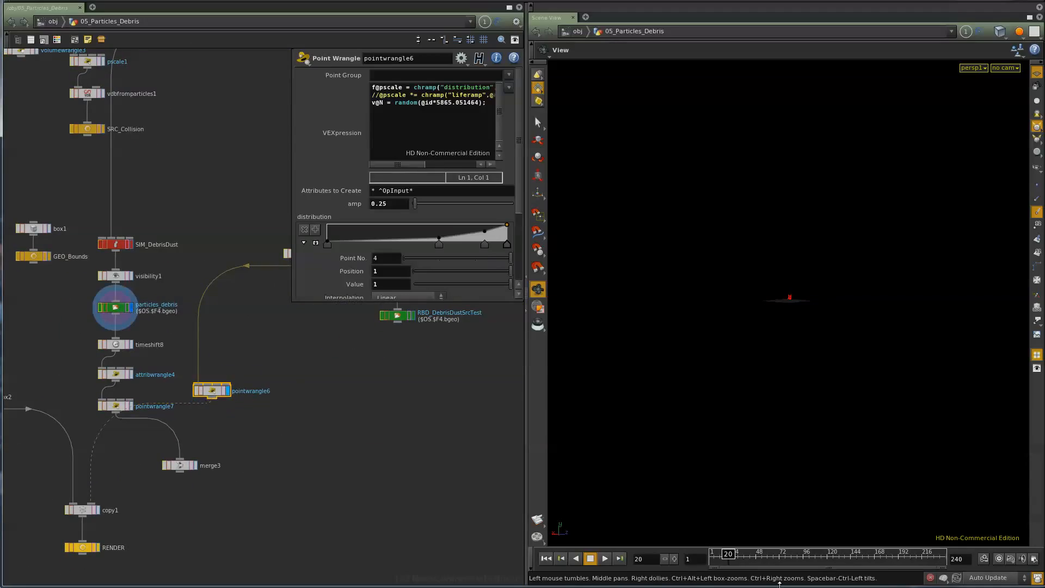
- Display the particles_debris cache at frame 61 and view the particles from around and through cam1
left_click(115, 308)
mouse_move(744, 560)
left_mouse_down()
mouse_move(770, 567)
mouse_move(751, 564)
left_mouse_up()
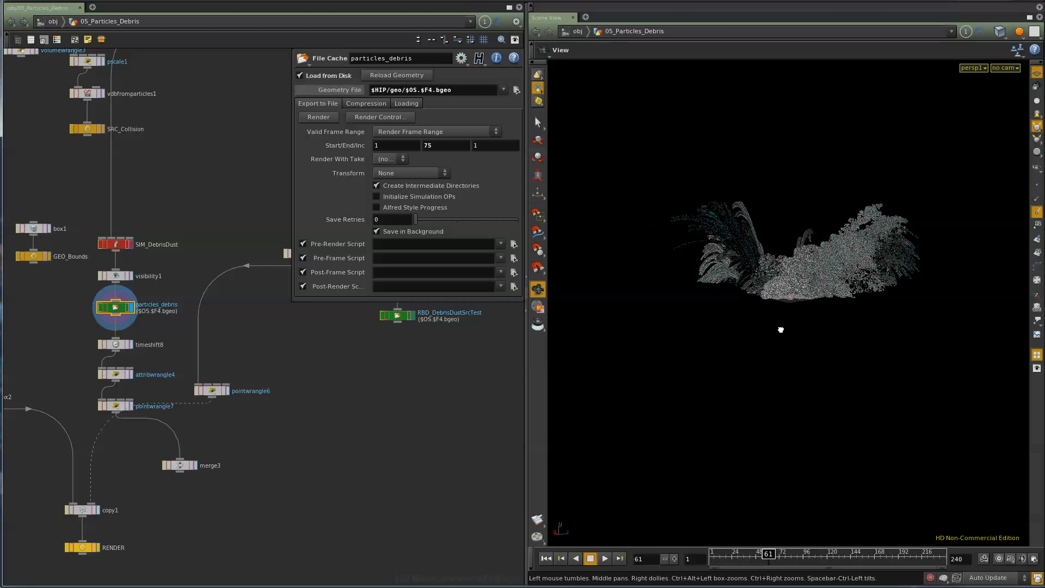
left_click_drag(817, 355, 928, 125)
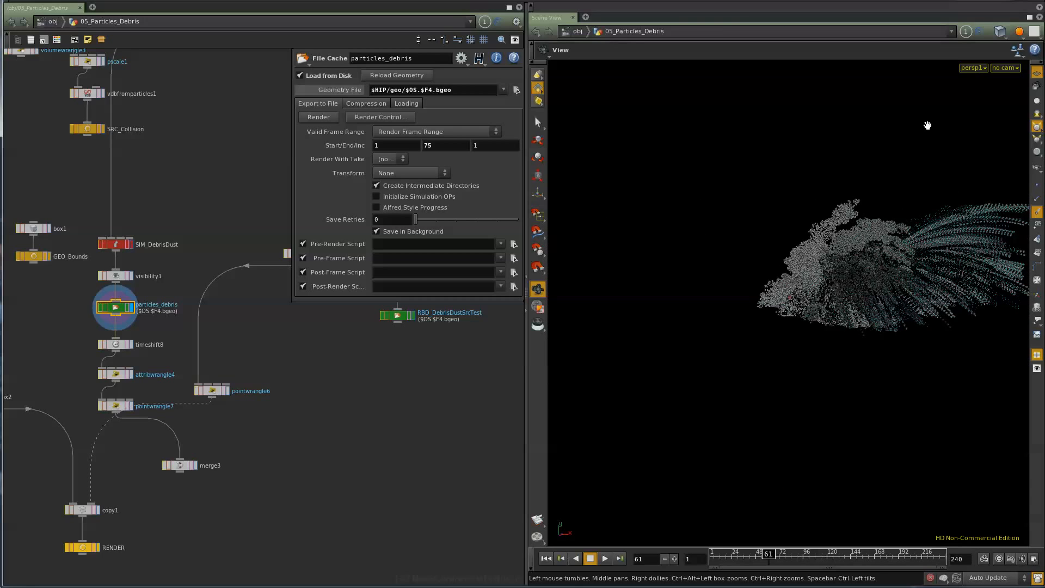
left_click(1009, 68)
left_click(1022, 113)
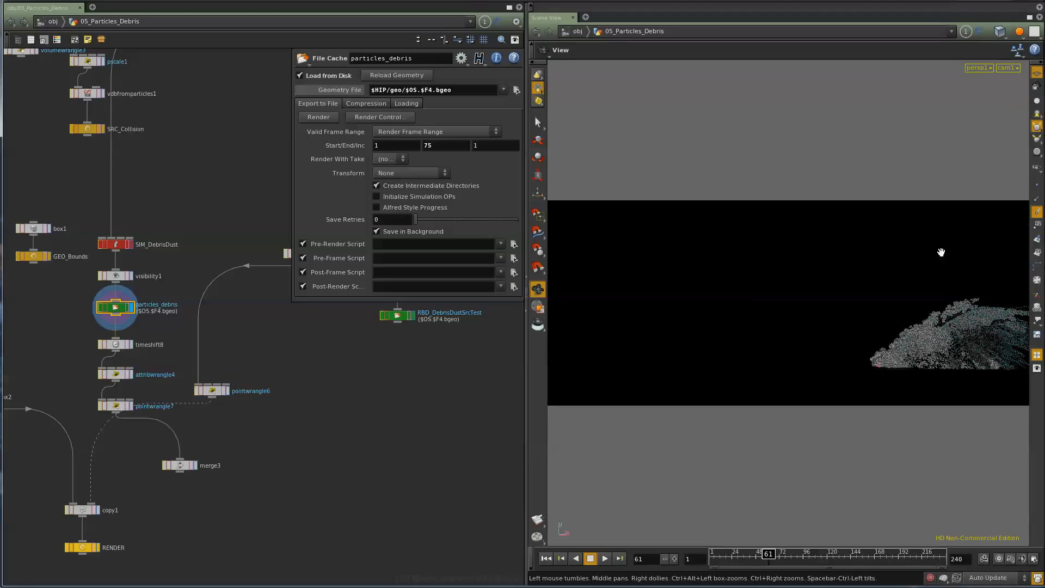
- Return to the 05_RBD_DebrisDust network and scrub the RBD_Debris points through cam1, ending at frame 23
left_click(58, 23)
left_click(51, 21)
left_click(50, 21)
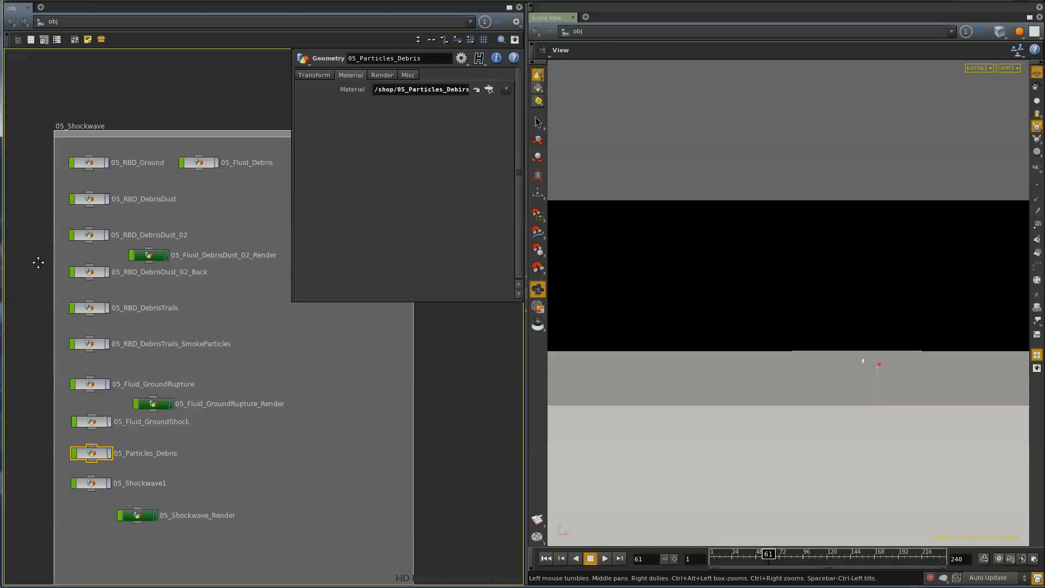
double_click(93, 200)
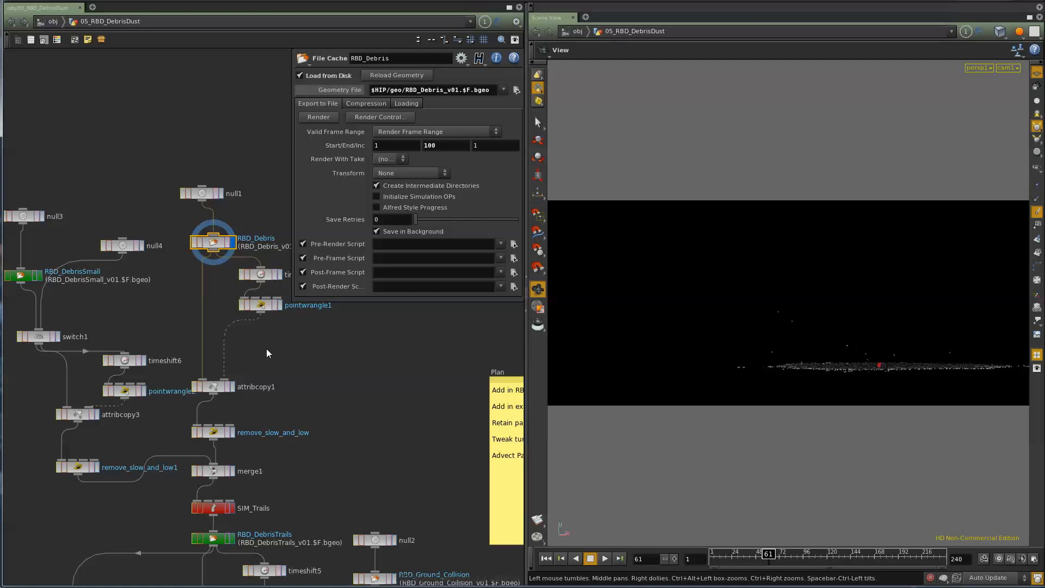
left_click_drag(754, 561, 731, 560)
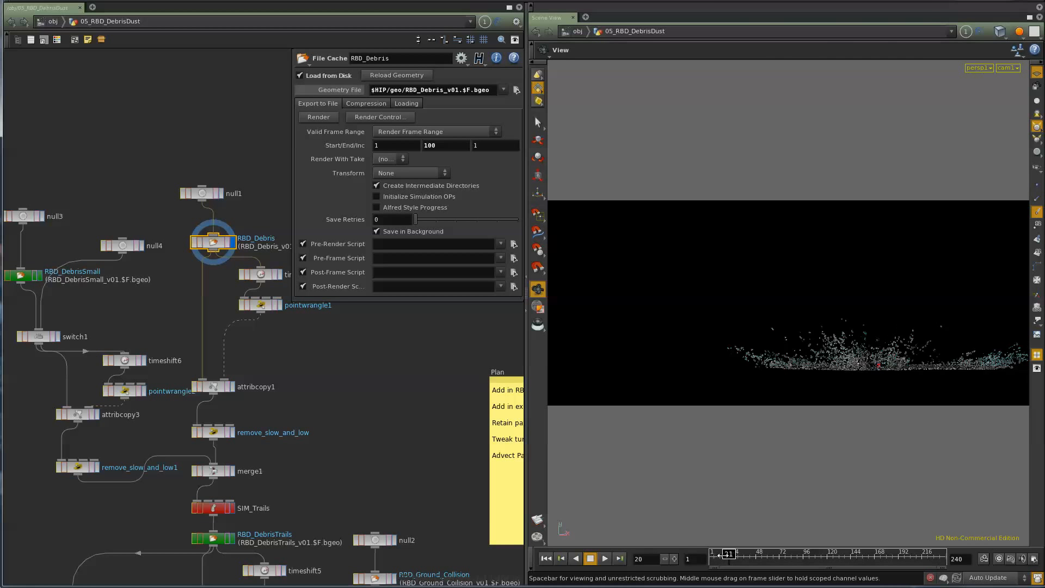
- Inspect SIM_Trails and display the RBD_DebrisTrails cache, scrubbing its trail particles back to frame 1
middle_click_drag(296, 494, 299, 393)
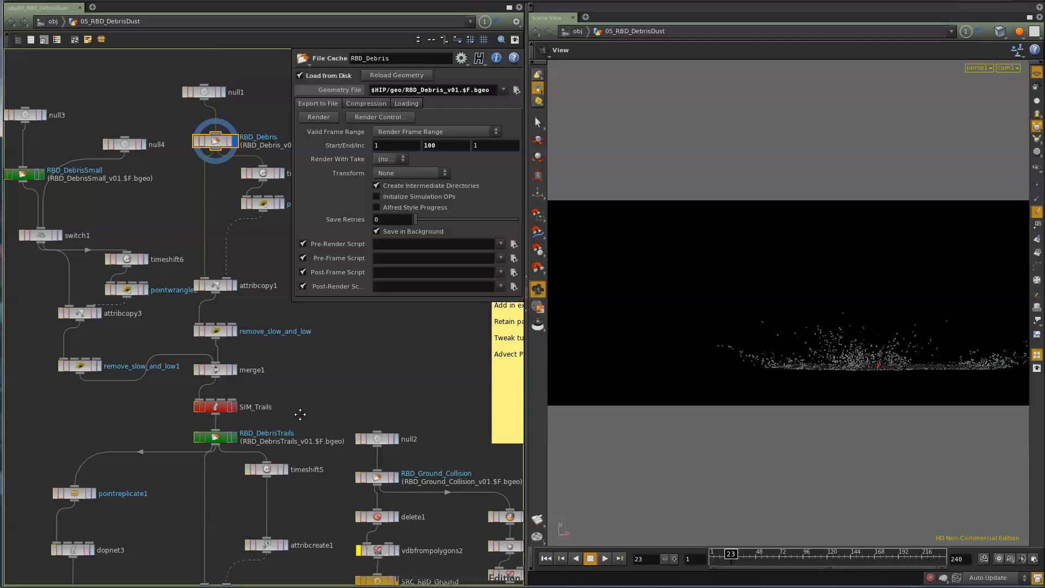
middle_click_drag(300, 414, 275, 371)
left_click(200, 366)
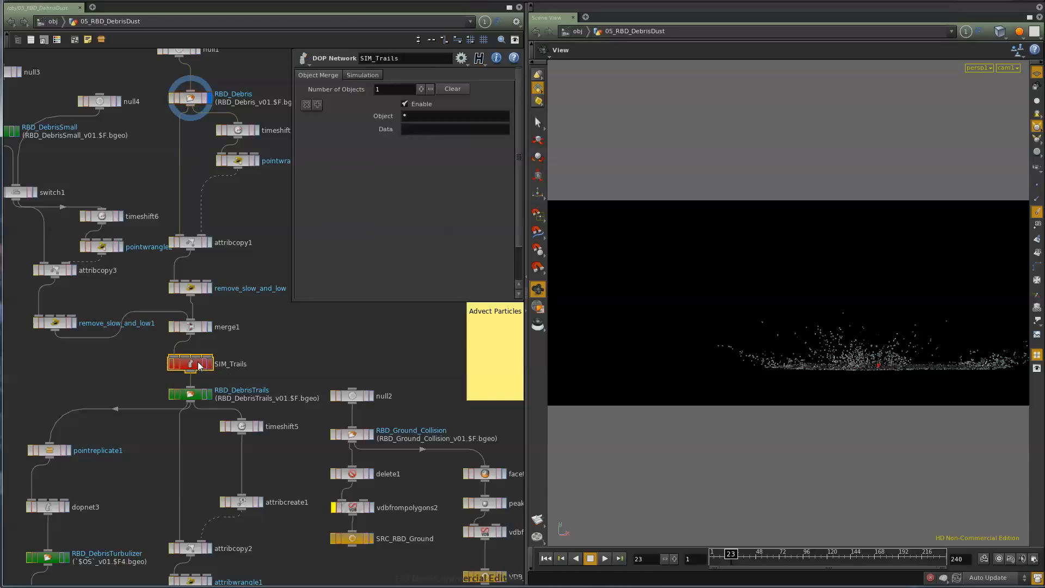
left_click(209, 394)
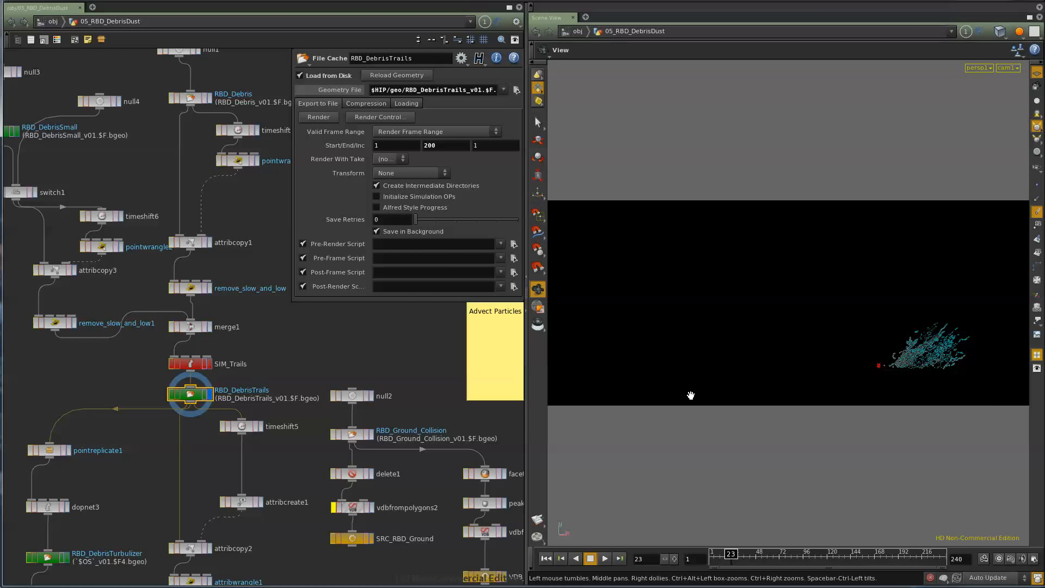
mouse_move(731, 561)
left_mouse_down()
mouse_move(707, 561)
mouse_move(762, 566)
mouse_move(714, 566)
left_mouse_up()
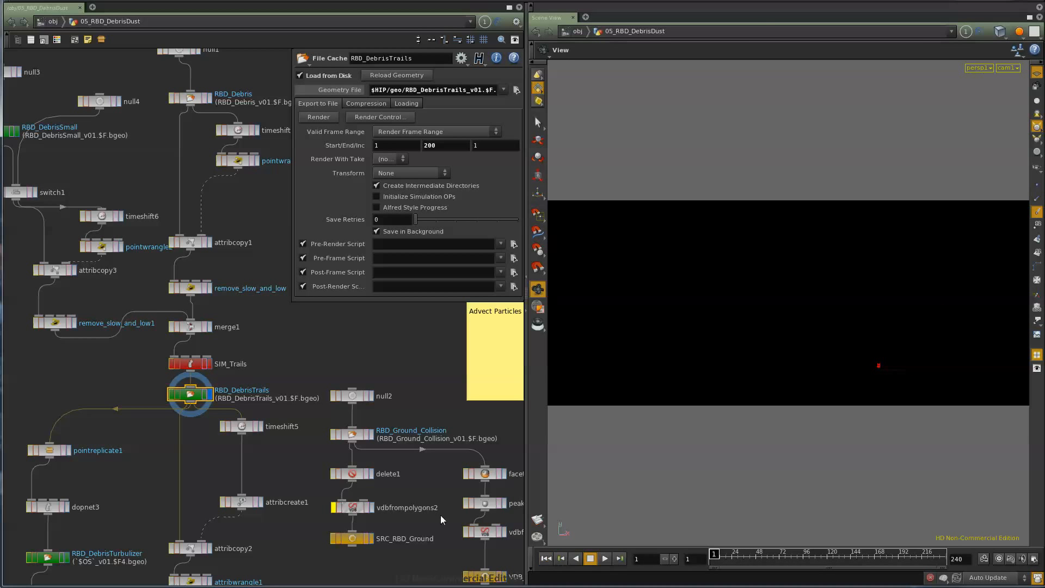
- Open the SIM_Trails DOP network to examine its FLIP and POP solvers, and return to the RBD_DebrisTrails cache settings
left_click(200, 366)
double_click(200, 366)
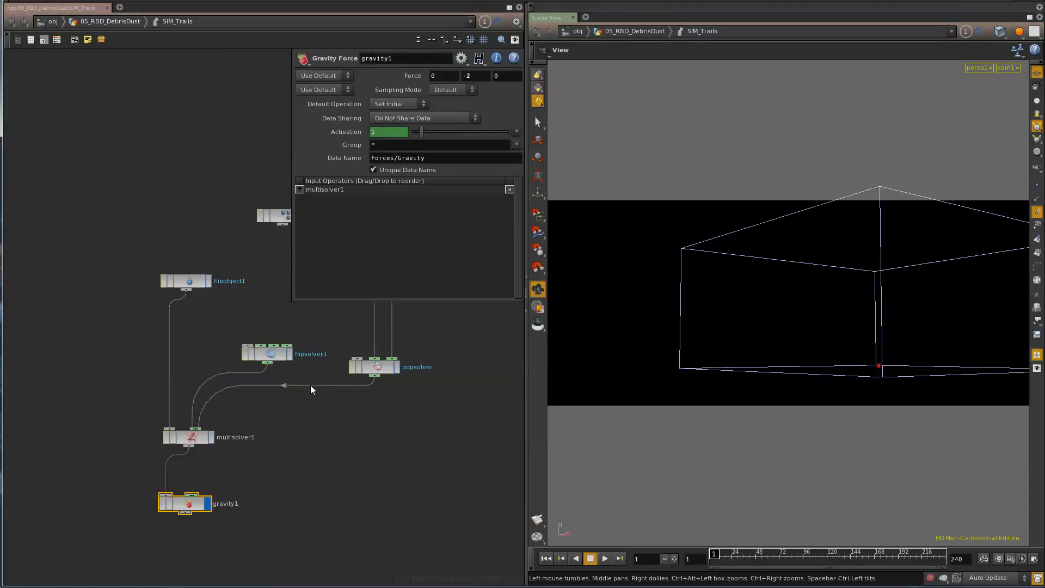
left_click(124, 26)
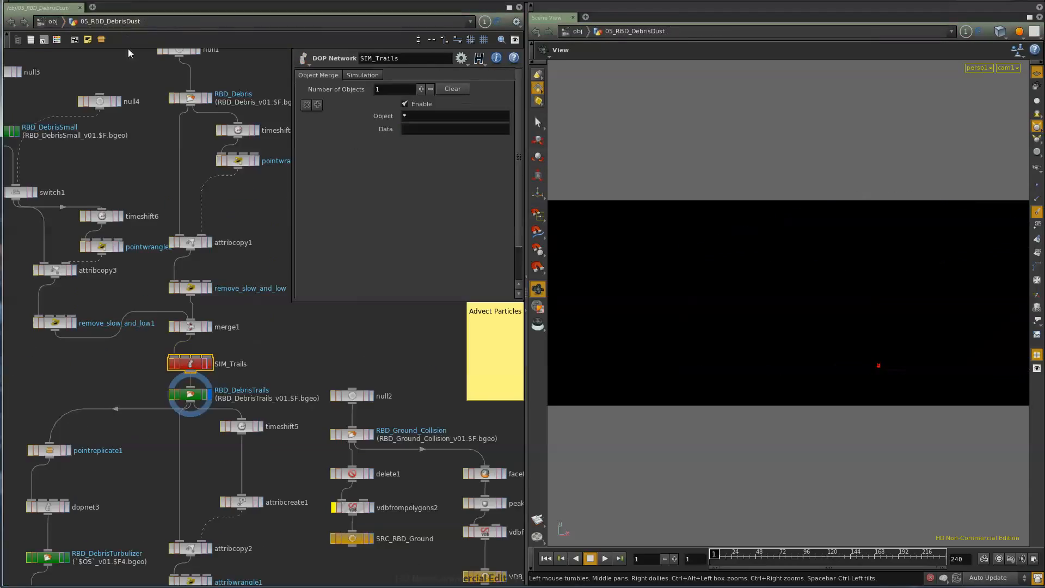
left_click(199, 394)
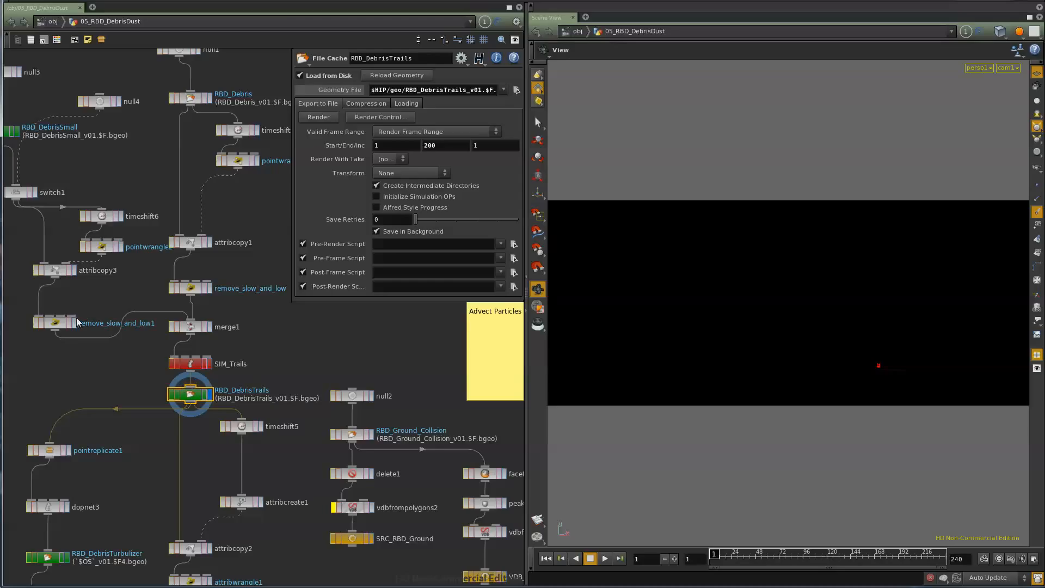
- Display the RBD_DebrisTurbulizer cache and move the SRC_Collision node slightly closer to vdbfromparticles1
middle_click_drag(92, 370, 119, 317)
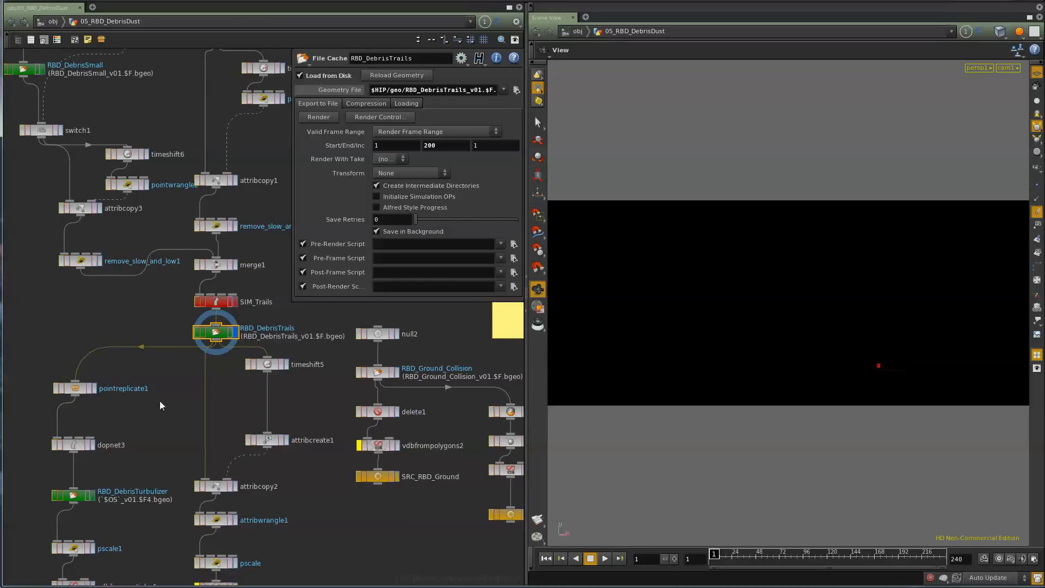
middle_click_drag(160, 455, 165, 340)
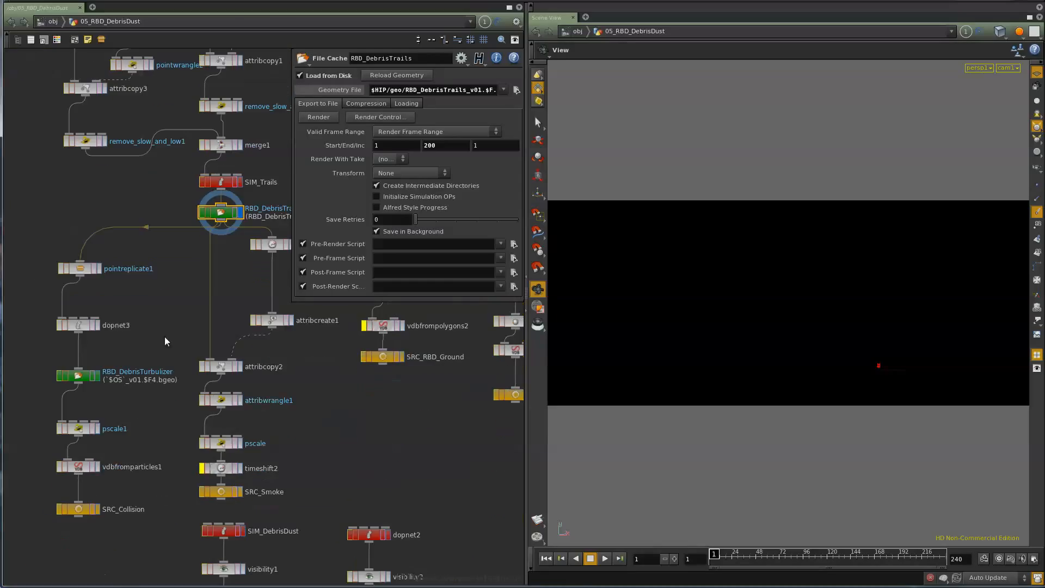
left_click(97, 376)
middle_click_drag(157, 500, 122, 410)
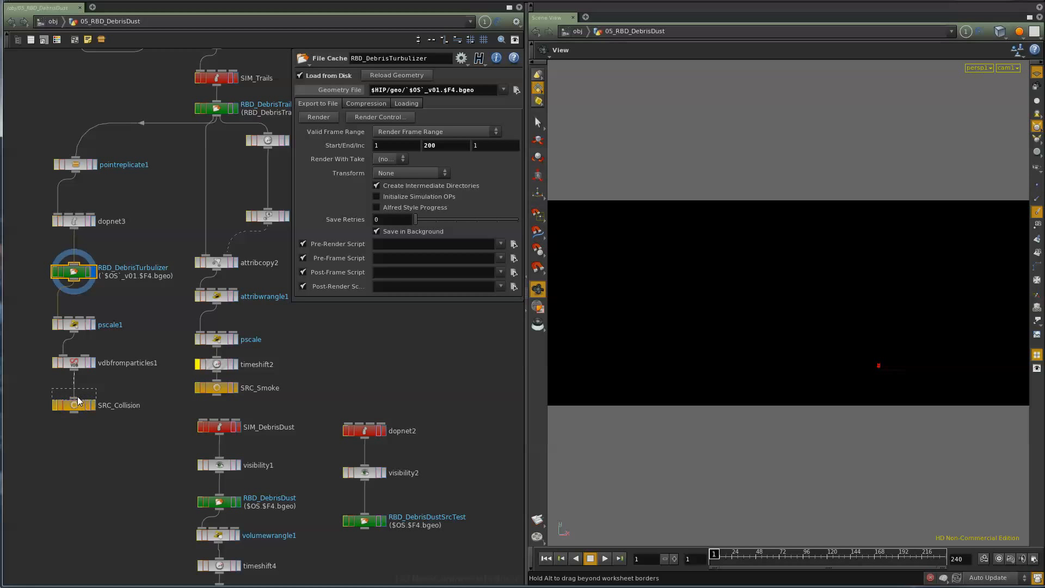
left_click_drag(77, 407, 77, 397)
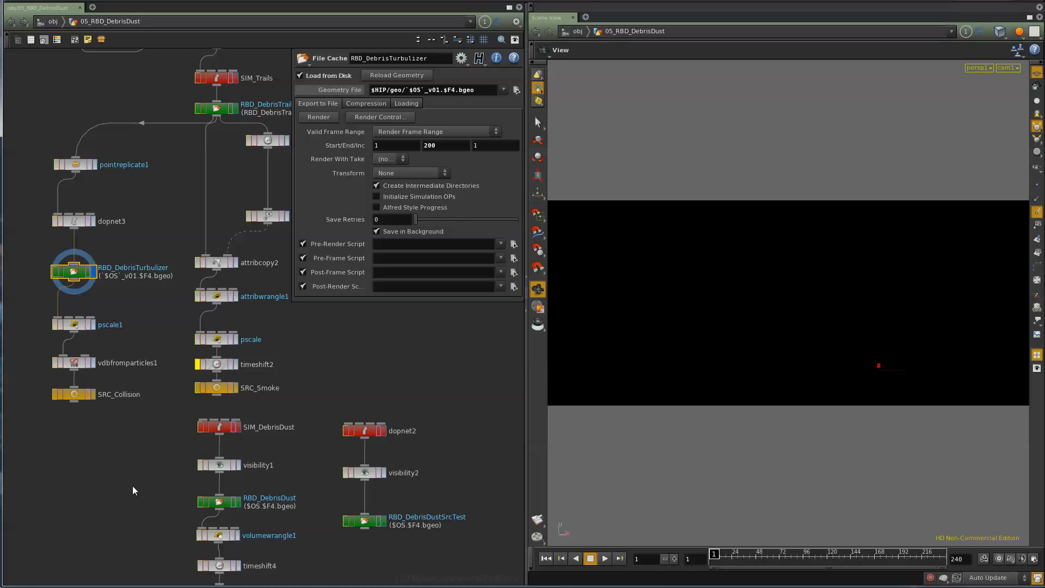
middle_click_drag(130, 493, 124, 440)
middle_click_drag(128, 513, 118, 459)
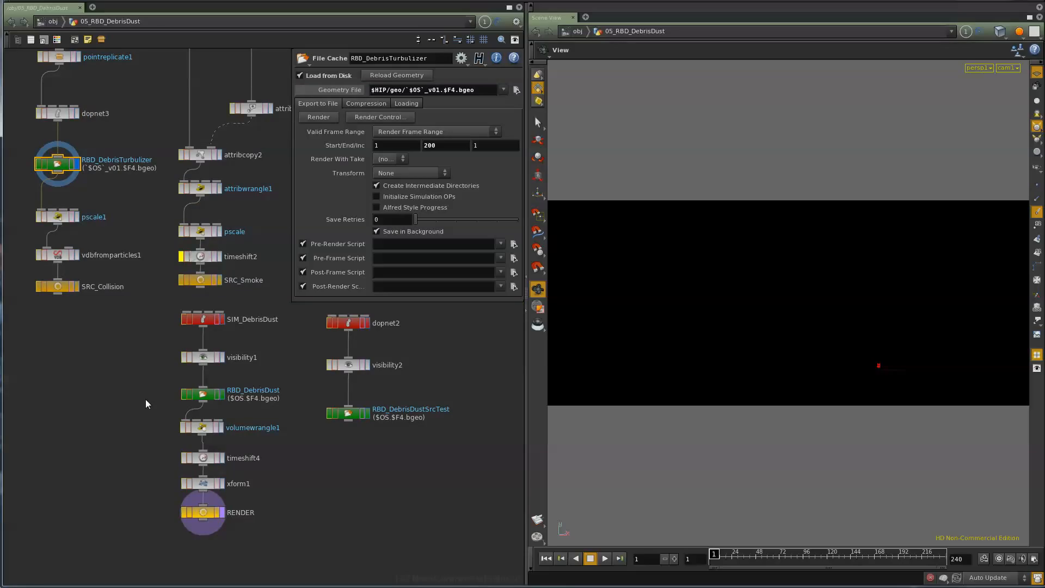
- Examine the POP network inside dopnet3, return to the RBD_DebrisTurbulizer cache and scrub its particles to frame 51
middle_click_drag(100, 191, 120, 267)
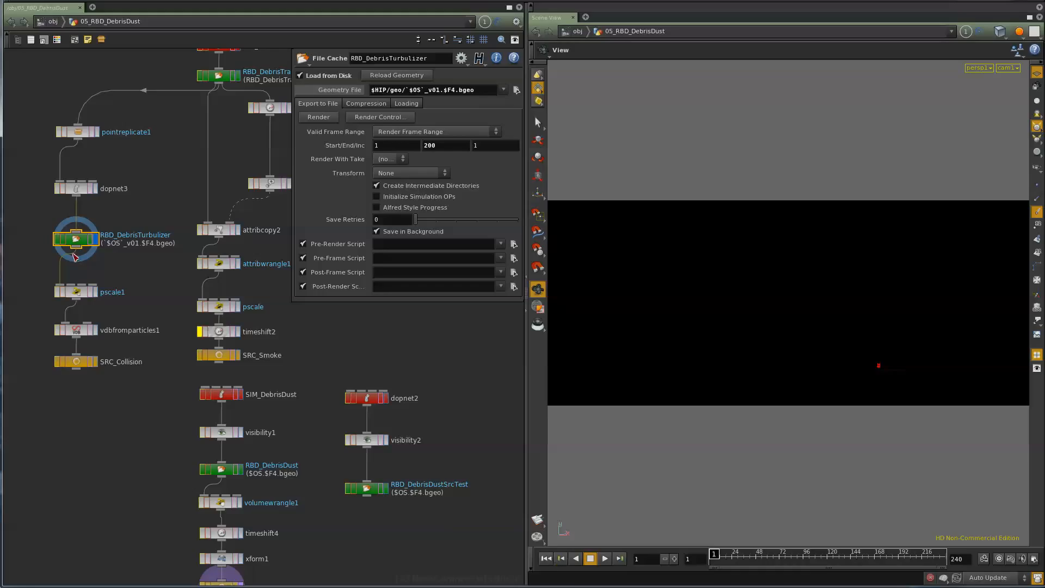
left_click(77, 190)
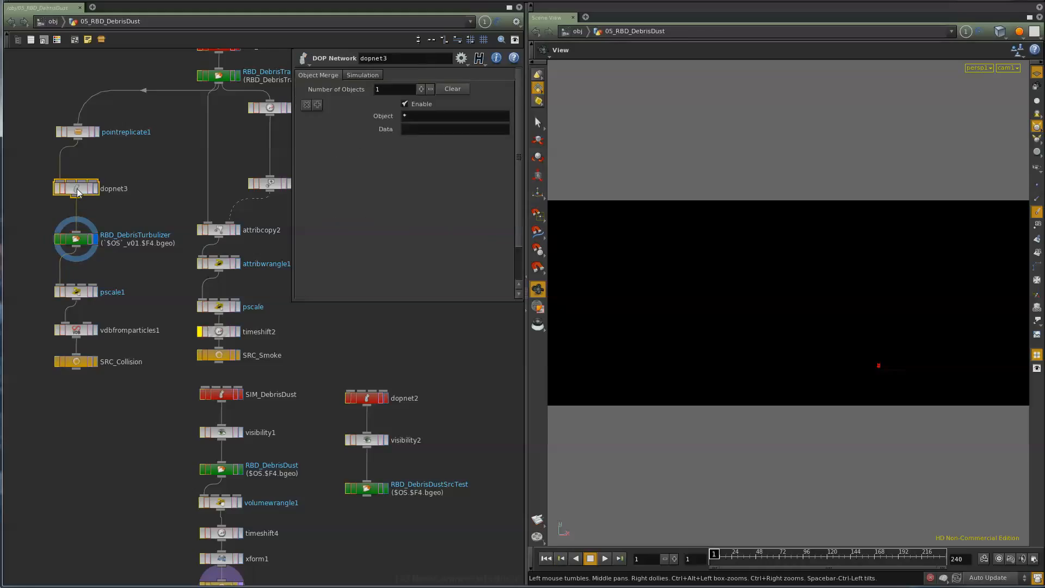
double_click(78, 190)
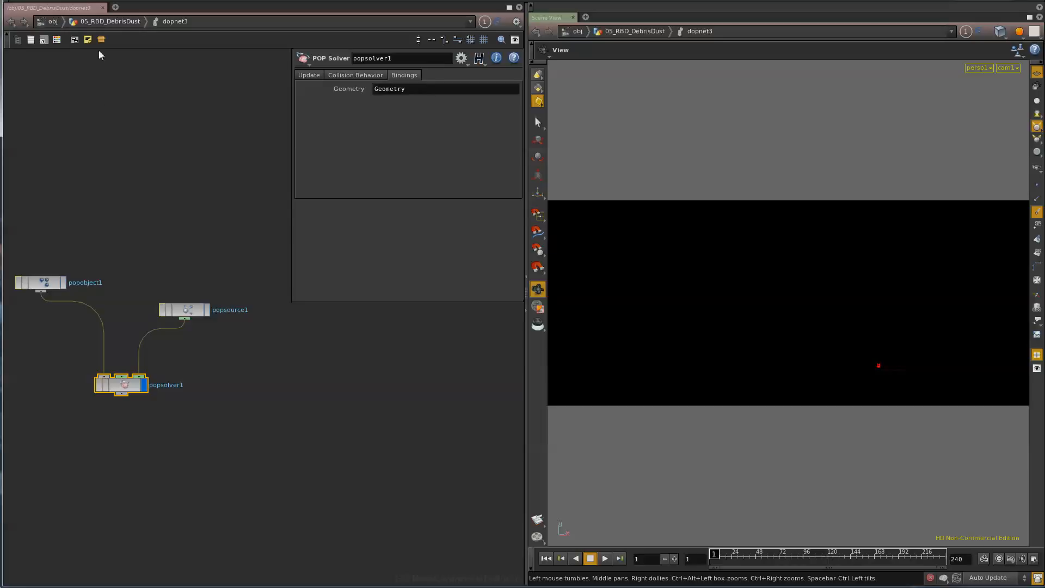
left_click(90, 24)
left_click(84, 240)
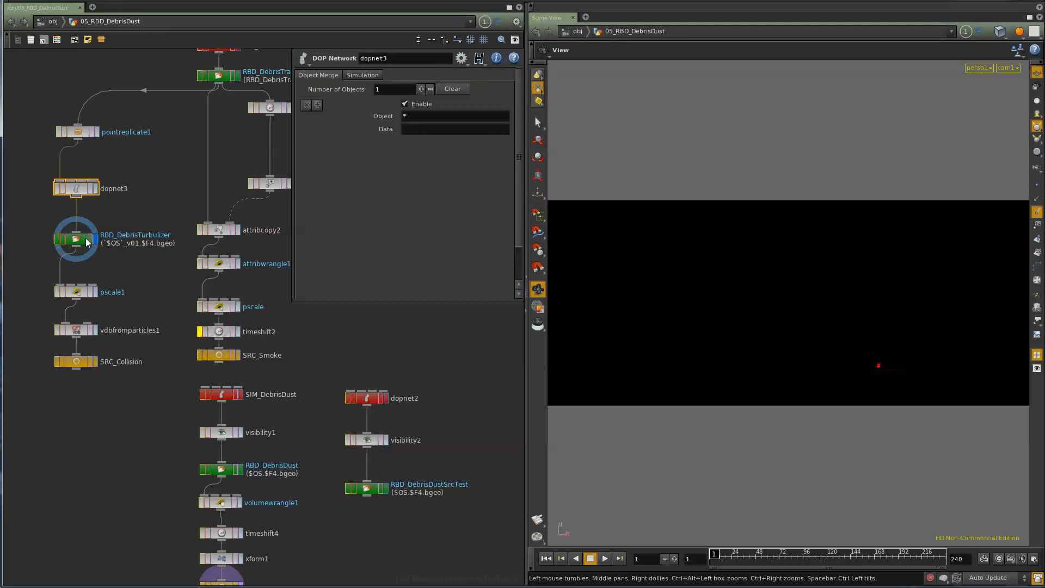
left_click_drag(730, 565, 758, 563)
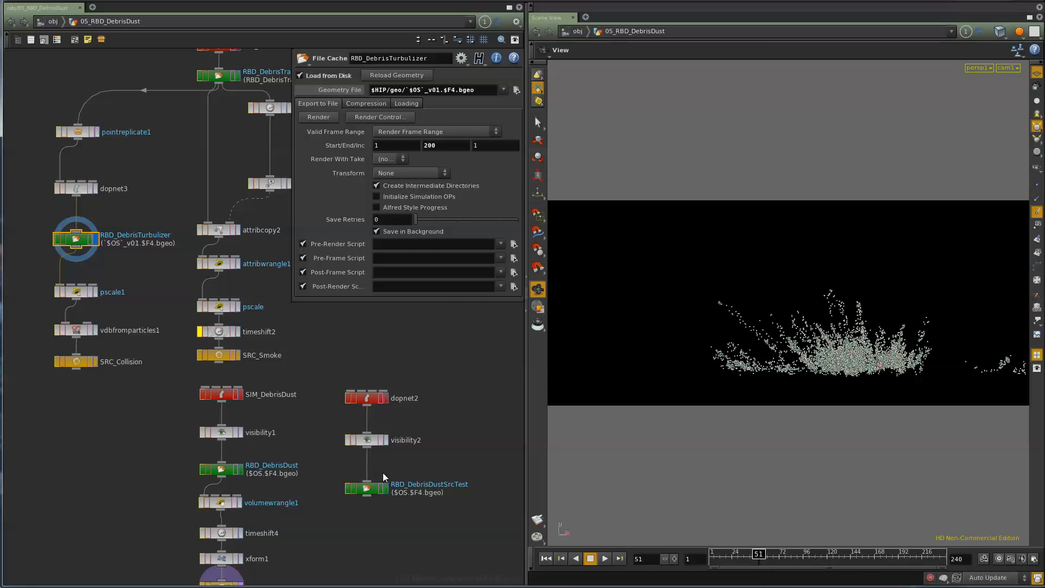
- Rewind to frame 1 and open the SIM_DebrisDust network to examine the collision settings of sourcevolume2
middle_click_drag(132, 476, 108, 383)
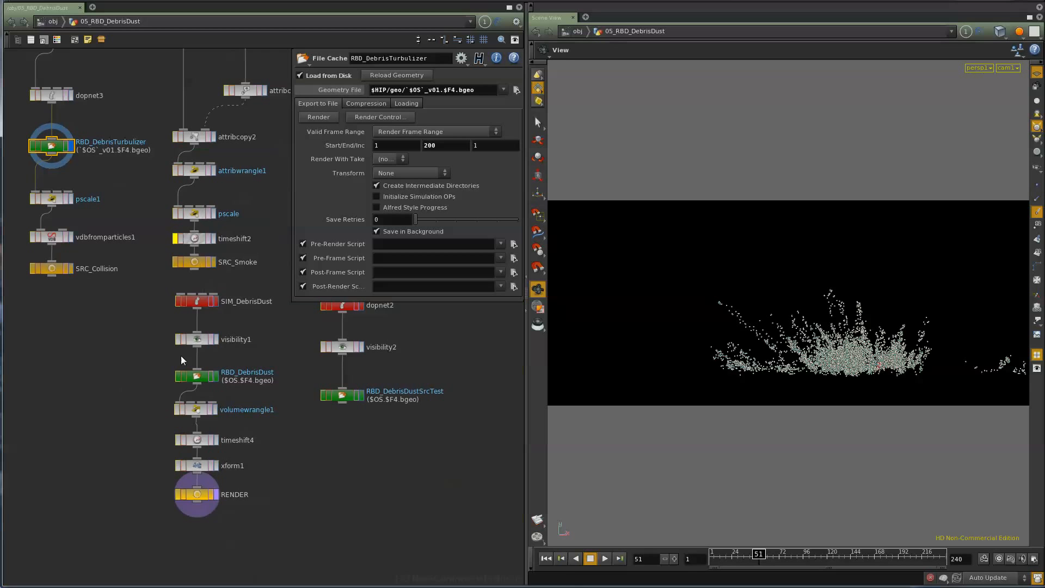
left_click(546, 559)
double_click(196, 301)
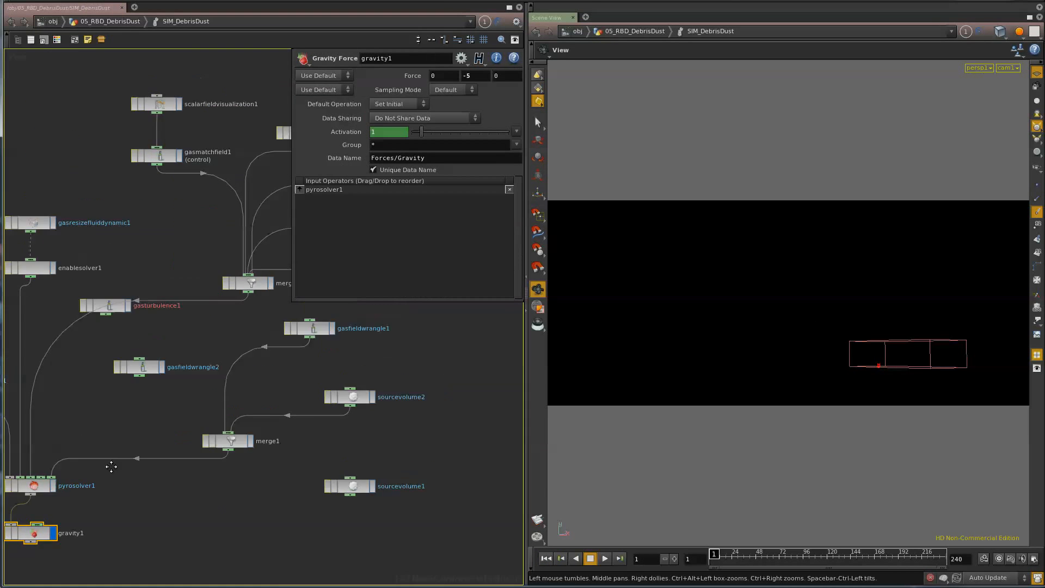
middle_click_drag(429, 389, 392, 467)
middle_click_drag(348, 530, 397, 383)
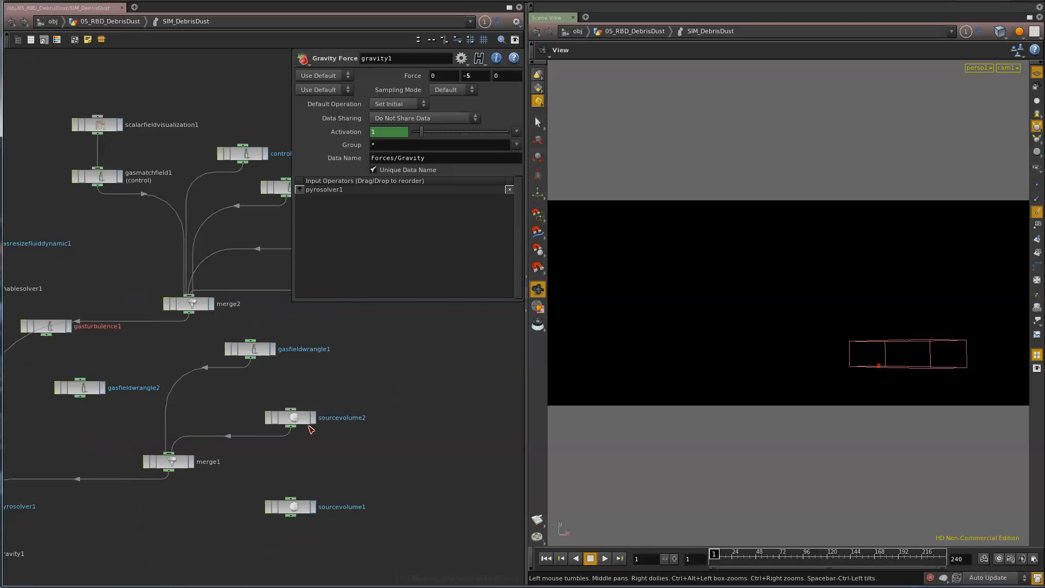
left_click(298, 414)
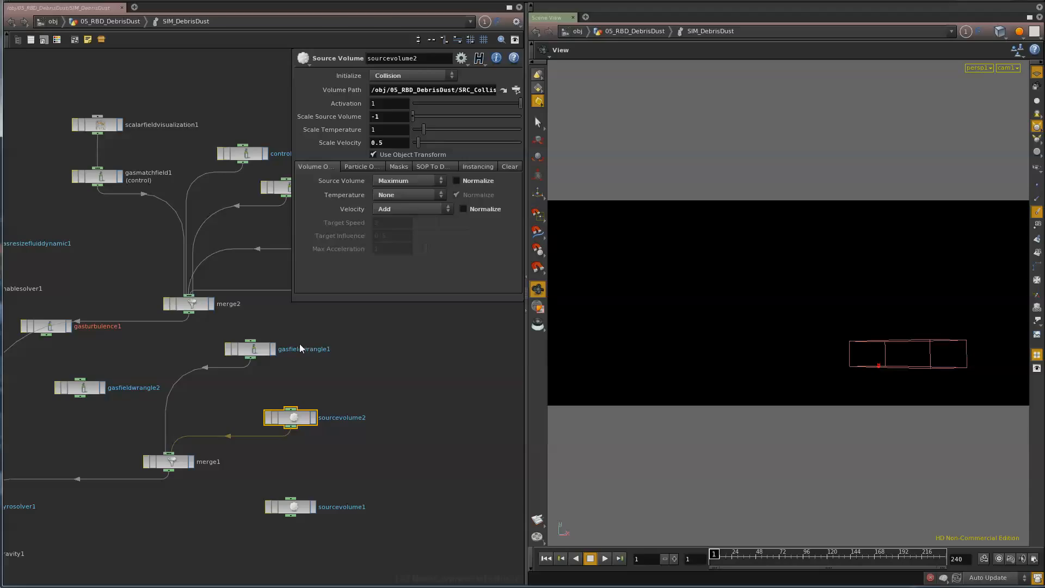
- Examine the gasfieldwrangle1 VEX code down to its density, fuel, velocity and temperature lines, briefly checking the shockwaveforce node
left_click(250, 352)
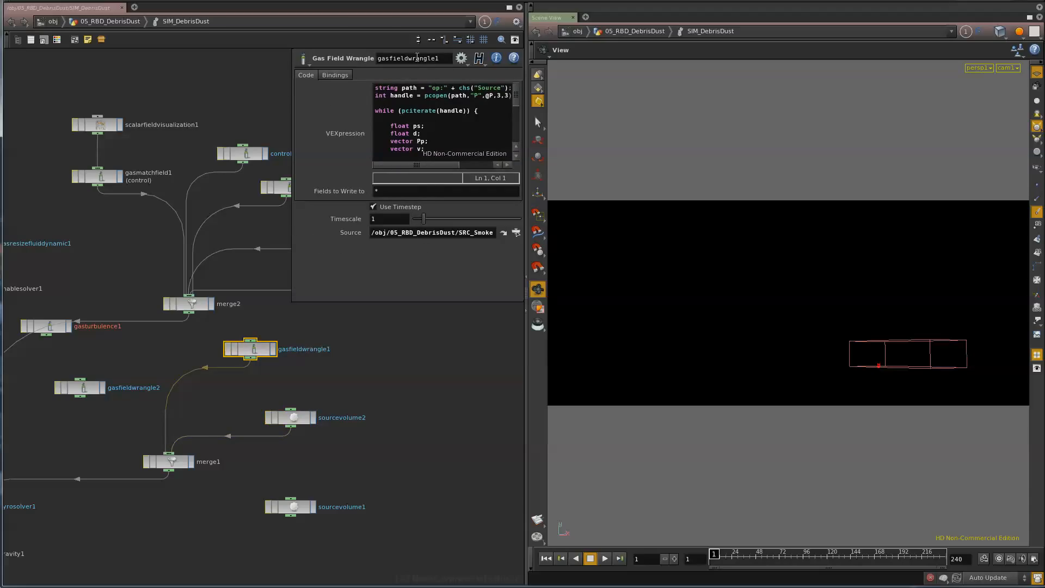
middle_click_drag(387, 350, 323, 506)
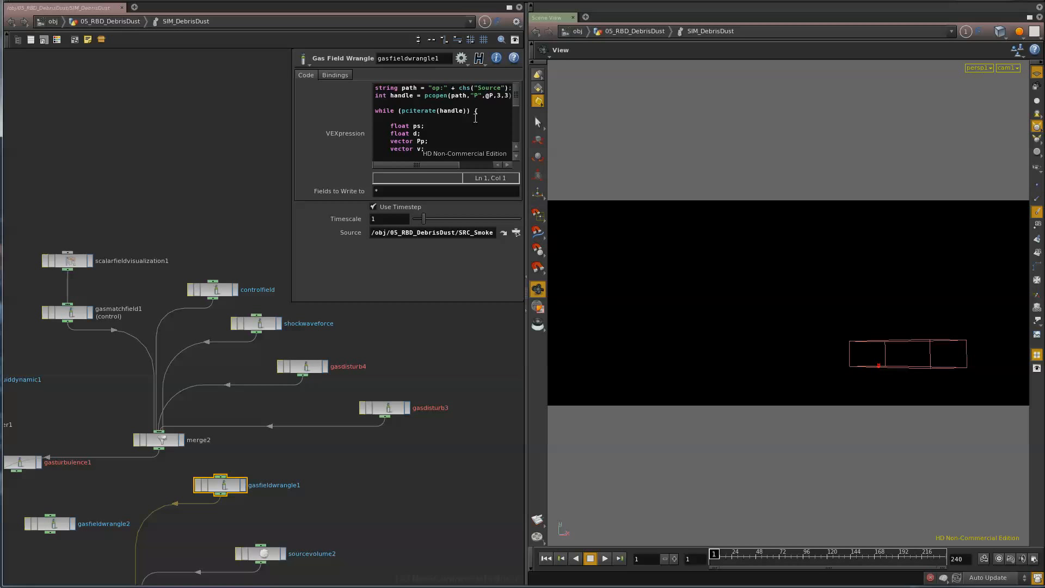
scroll(475, 118, "down", 5)
left_click(439, 133)
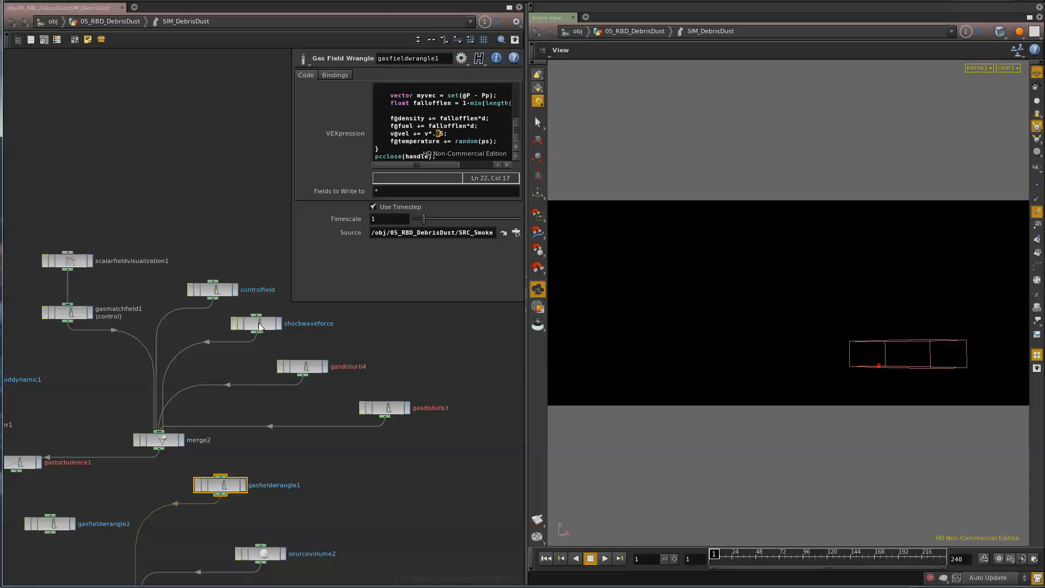
left_click(259, 327)
left_click(228, 486)
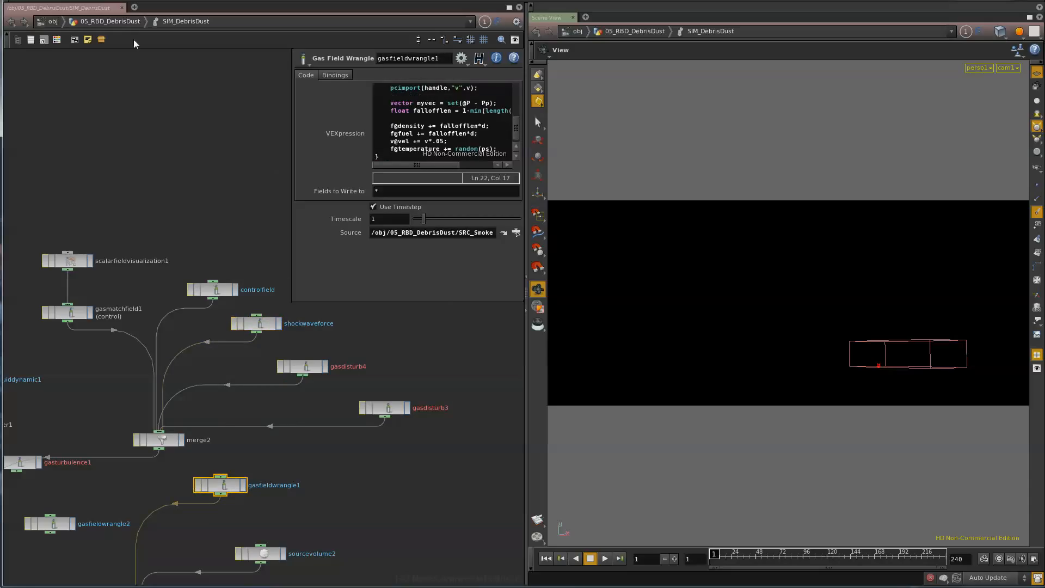
- Return to 05_RBD_DebrisDust and check the Time Step expression in SIM_DebrisDust's simulation settings
left_click(121, 23)
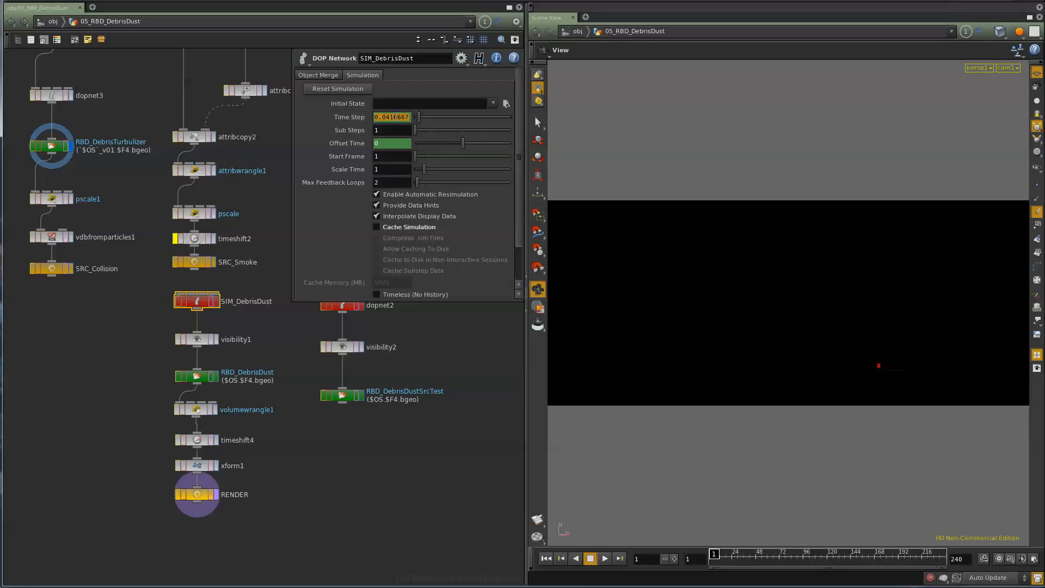
left_click(338, 116)
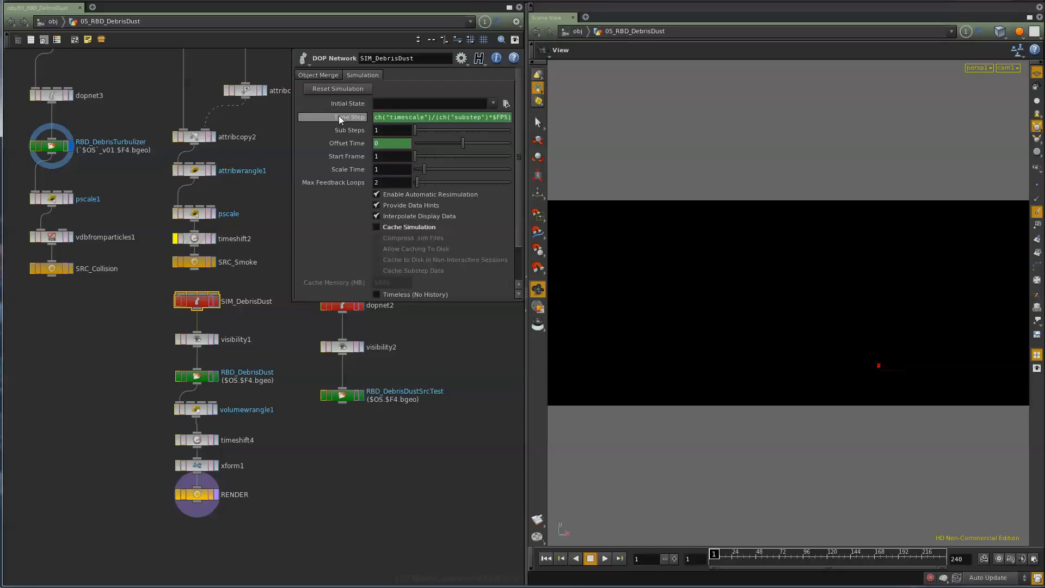
left_click(342, 117)
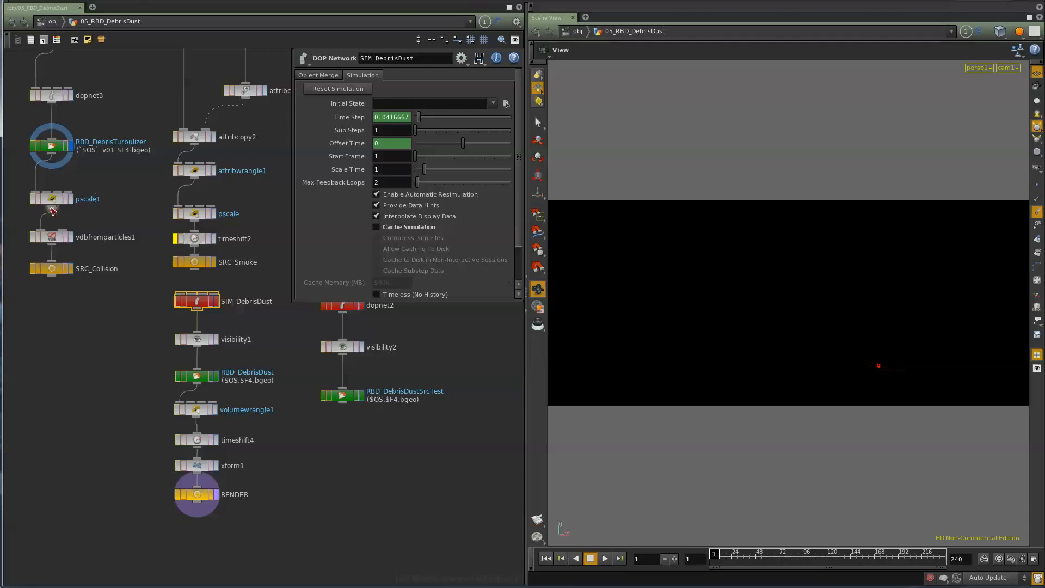
- Reopen the SIM_DebrisDust network and inspect the gasdisturb4 and gasdisturb3 disturbance settings and the surrounding solver nodes
double_click(194, 306)
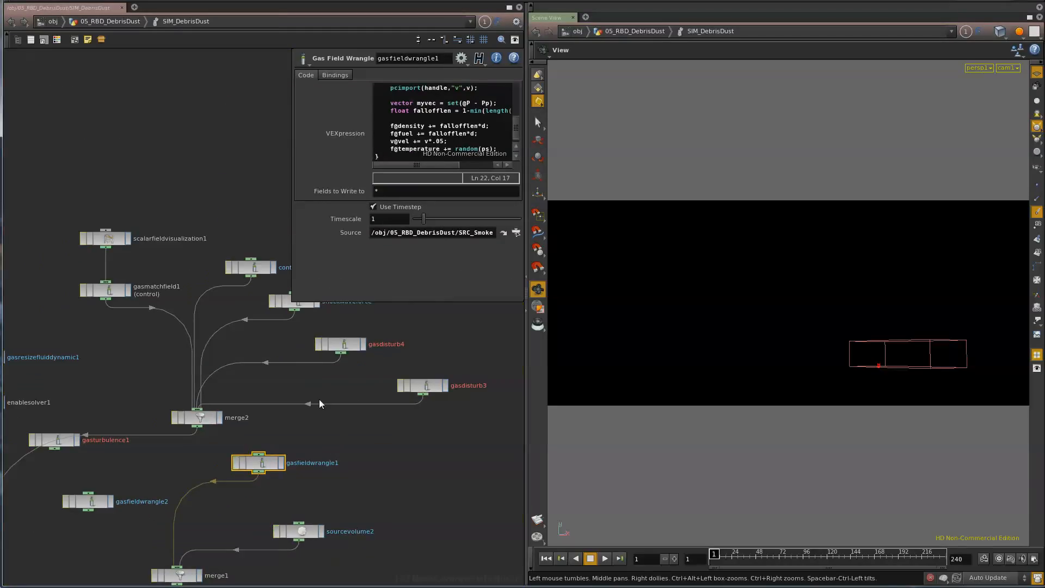
left_click(339, 344)
left_click(427, 387)
middle_click_drag(346, 485, 409, 345)
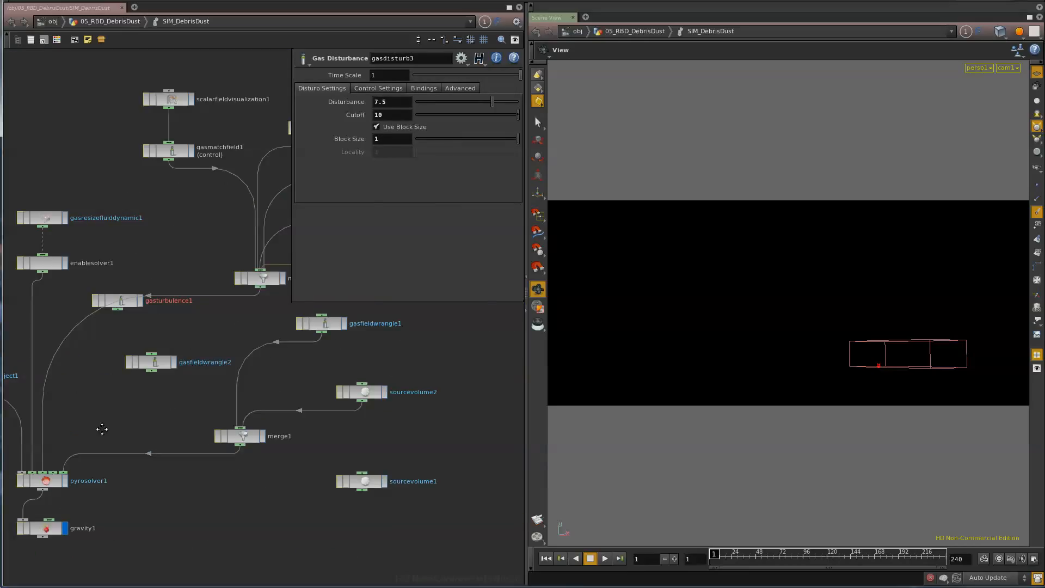
middle_click_drag(128, 407, 290, 398)
middle_click_drag(417, 361, 204, 485)
- Inspect the gasmatchfield1 settings for the control field in the SIM_DebrisDust network
left_click(121, 265)
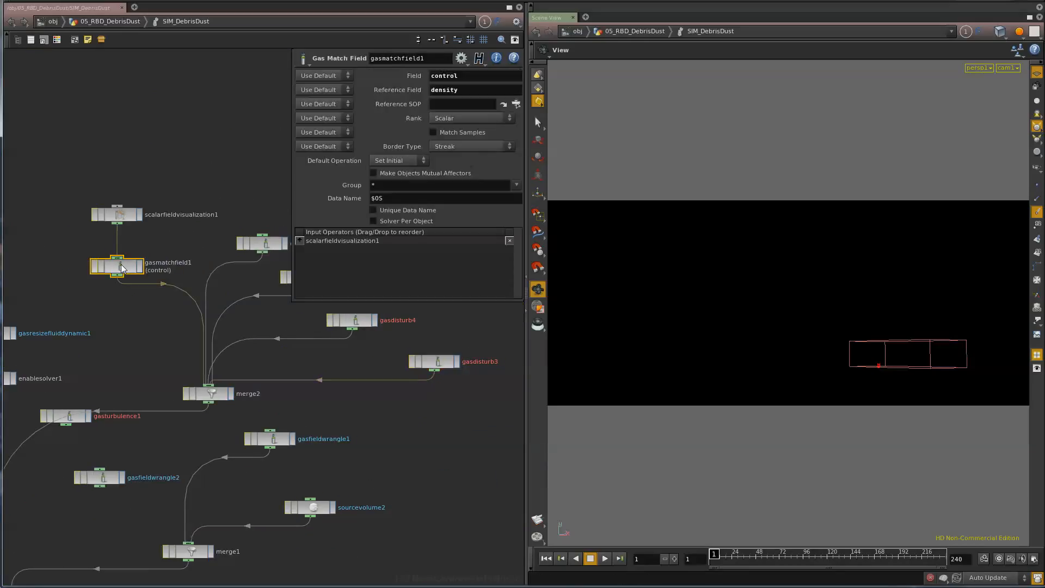
middle_click_drag(214, 222, 172, 285)
scroll(172, 285, "up", 1)
scroll(173, 286, "down", 2)
left_click_drag(92, 238, 312, 384)
left_click(97, 321)
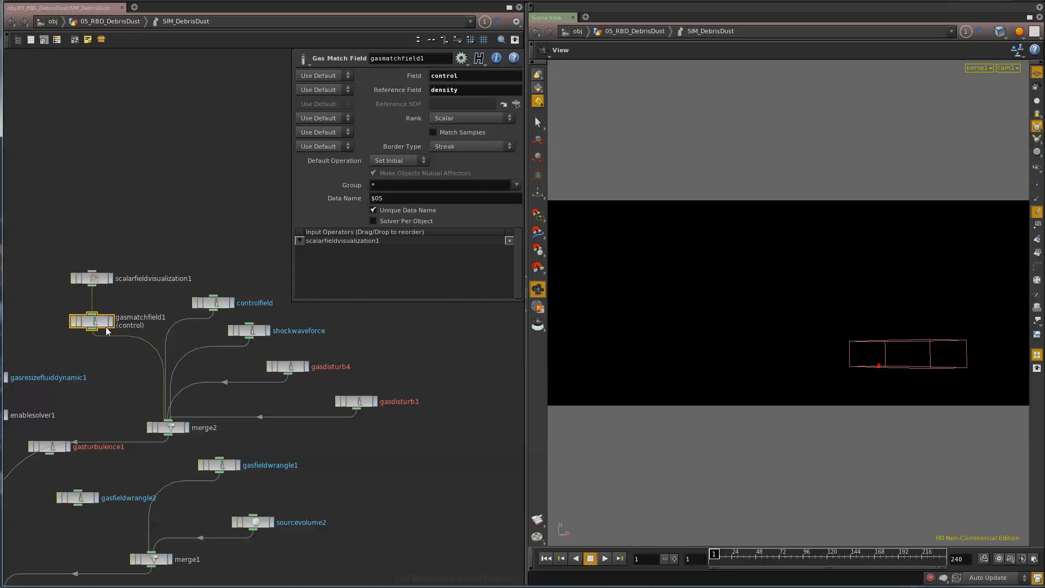
- Check gasdisturb4 again and examine the shape and combustion settings of pyrosolver1
left_click(292, 371)
middle_click_drag(376, 480, 560, 363)
middle_click_drag(236, 440, 177, 438)
left_click(116, 482)
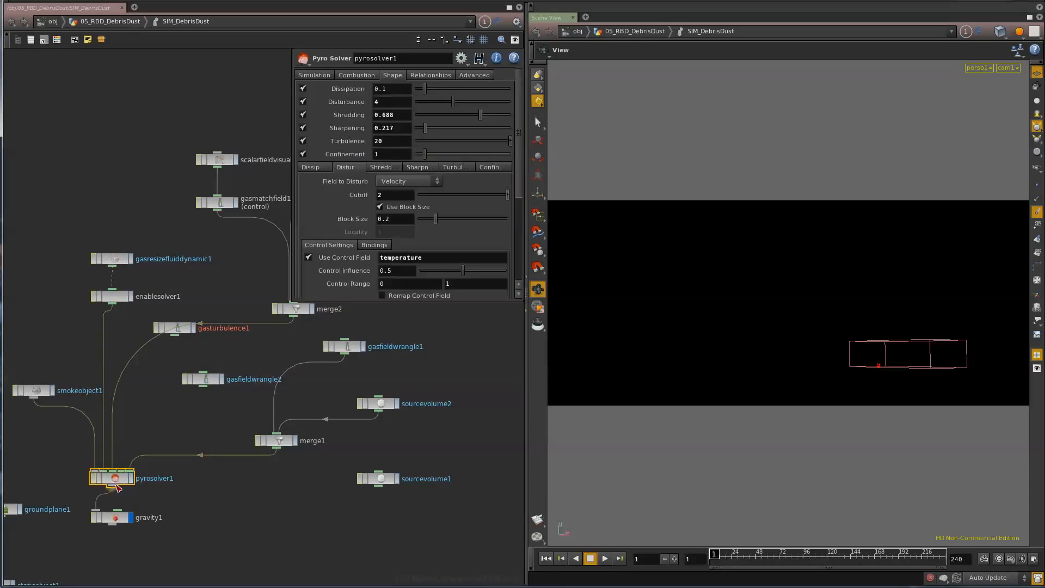
left_click(356, 75)
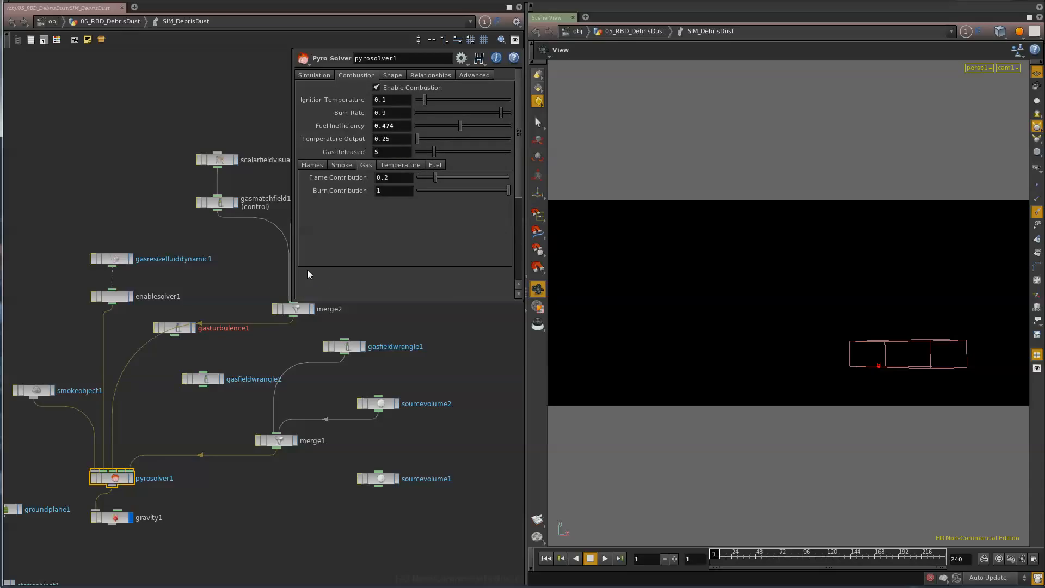
- Leave the SIM_DebrisDust network, switch back from the FrameCycler render preview to Houdini, and go up to the obj level
left_click(112, 21)
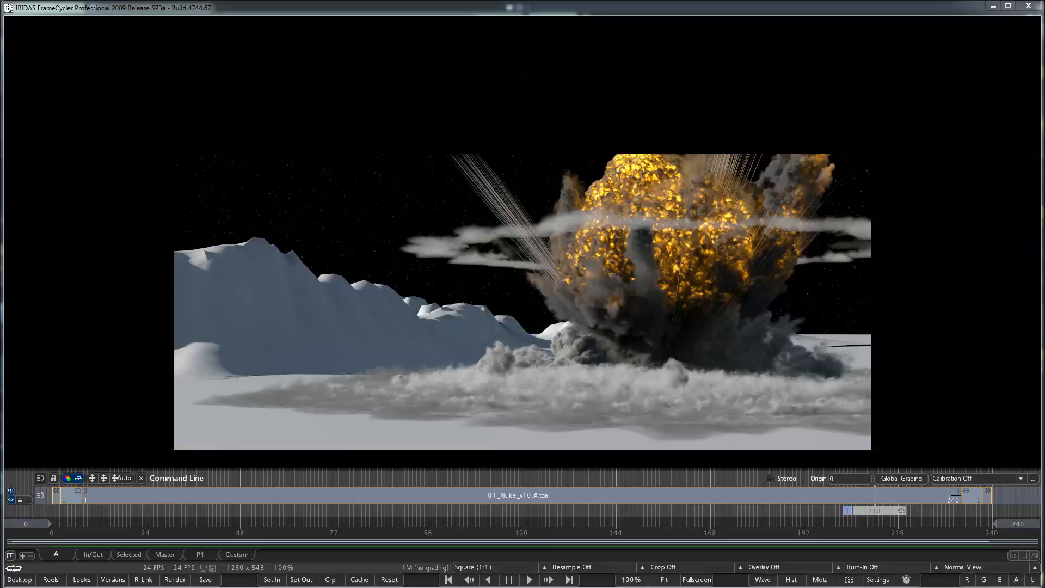
key("alt+Tab")
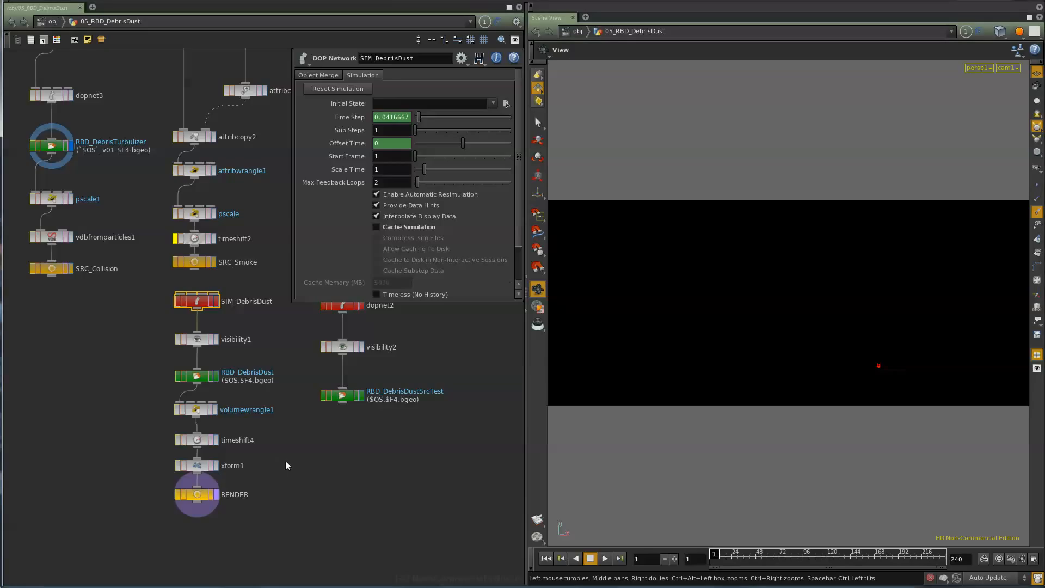
left_click(53, 22)
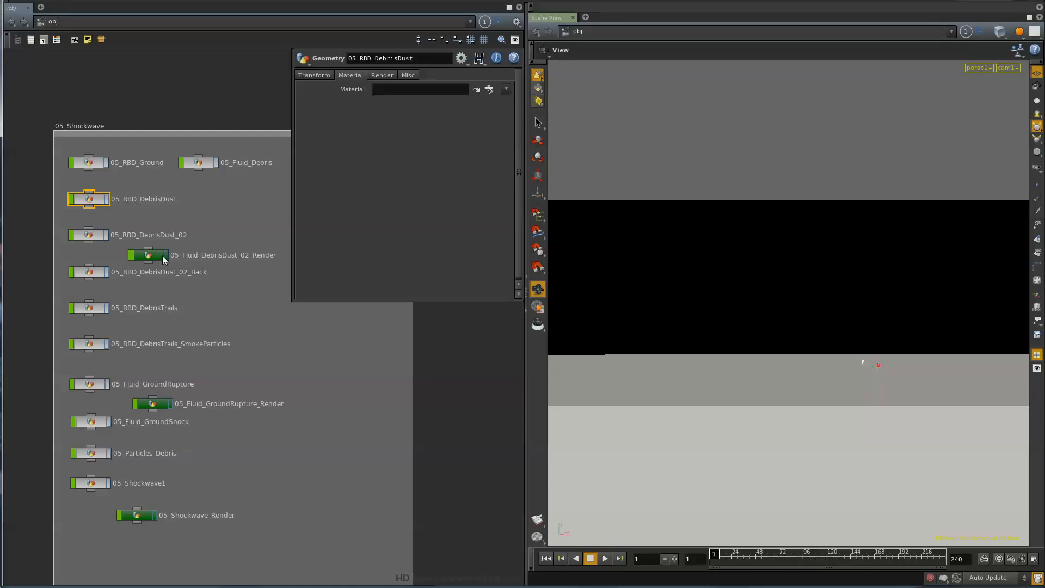
- Open 05_Particles_Debris, scrub the particles_debris cache to about frame 55, rewind to frame 1, and return to the obj level
left_click(90, 163)
left_click(93, 200)
left_click(91, 453)
double_click(91, 453)
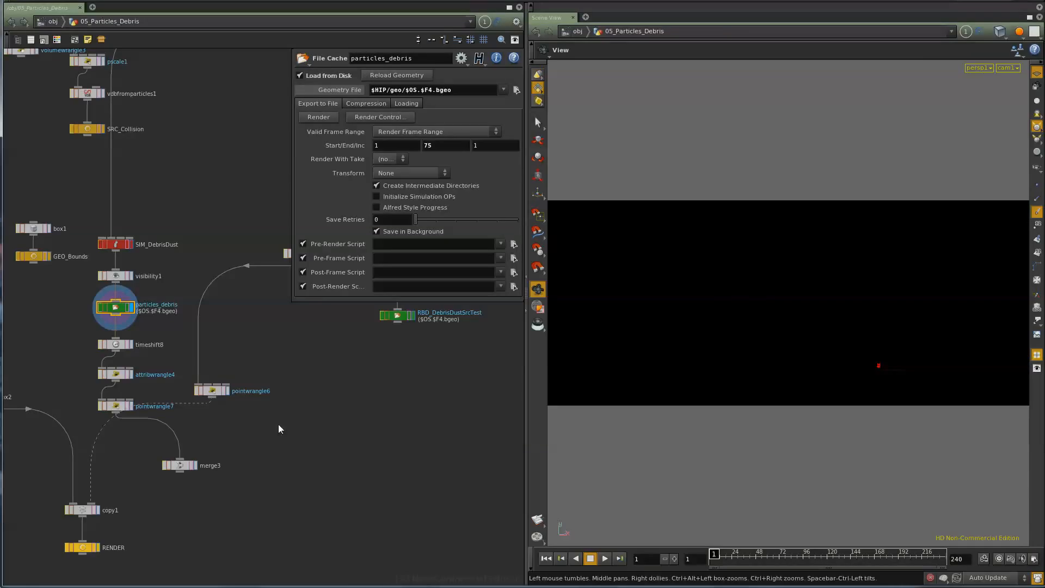
left_click_drag(730, 561, 773, 561)
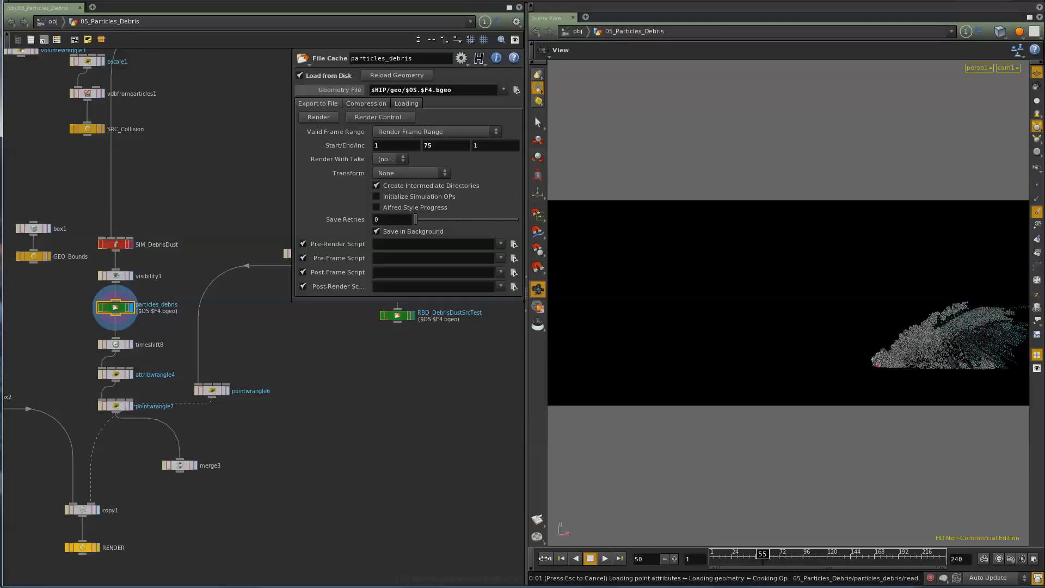
left_click(546, 558)
left_click(50, 24)
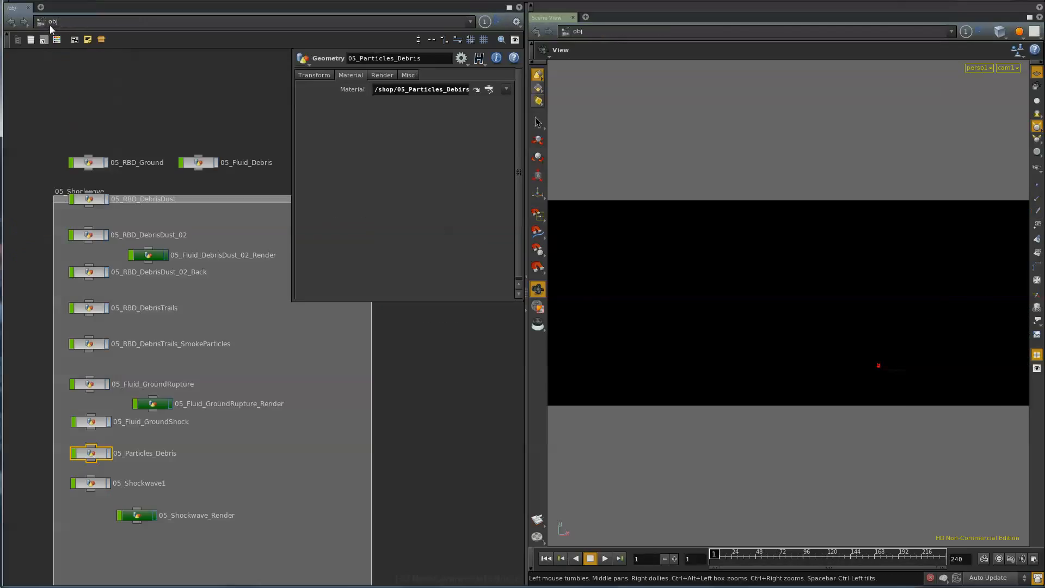